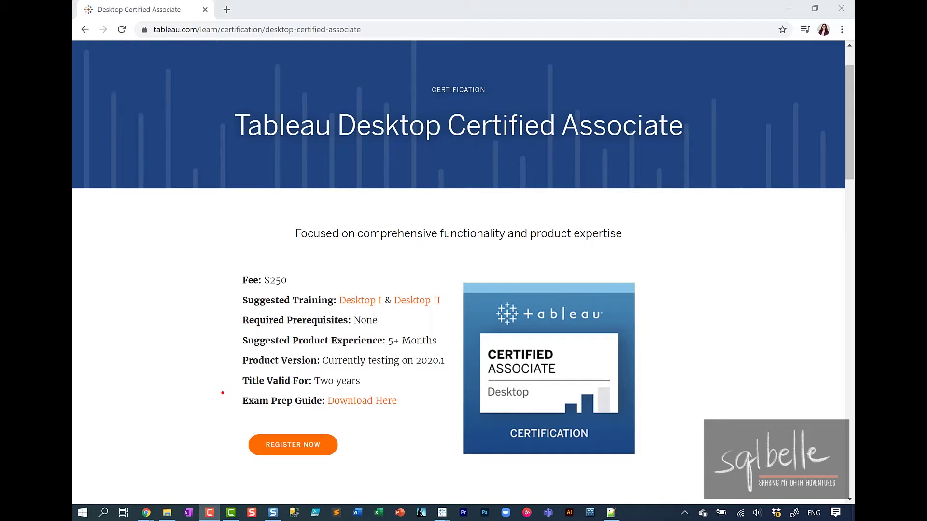
Step: Outline the Exam Prep Guide 'Download Here' line on the Tableau certification page
{"action": "left_click_drag", "start_coordinate": [223, 393], "coordinate": [457, 416]}
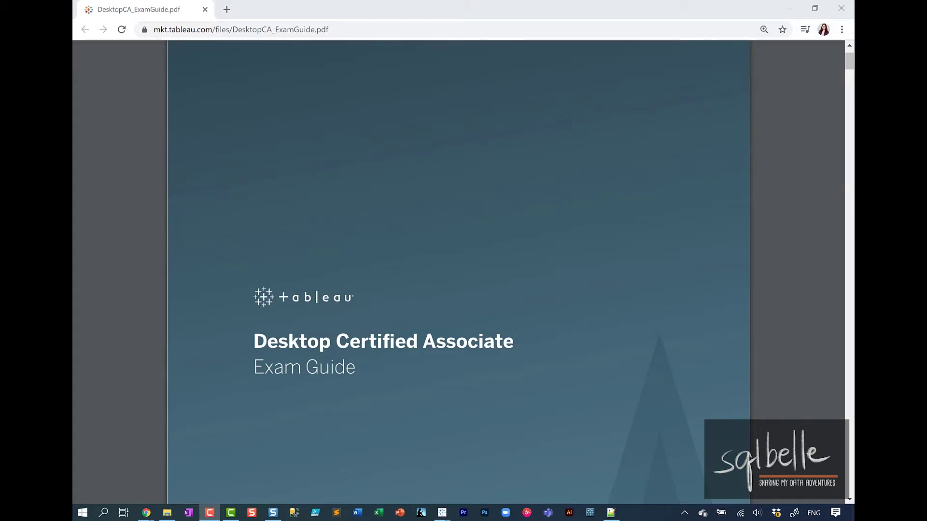
Step: Scroll the exam guide to the Exam Format section: 2-hour limit, 36 questions, automatic scoring
{"action": "scroll", "coordinate": [434, 481], "scroll_direction": "down", "scroll_amount": 15}
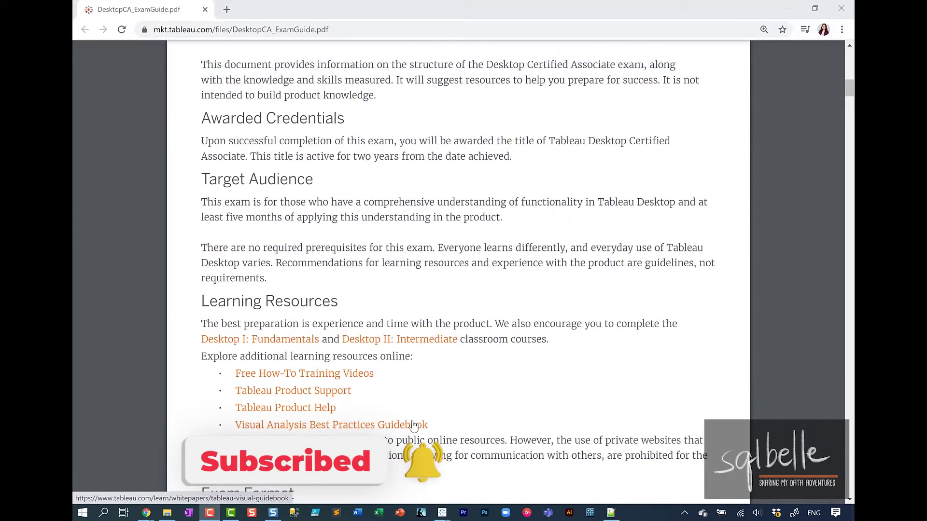
{"action": "scroll", "coordinate": [584, 369], "scroll_direction": "down", "scroll_amount": 4}
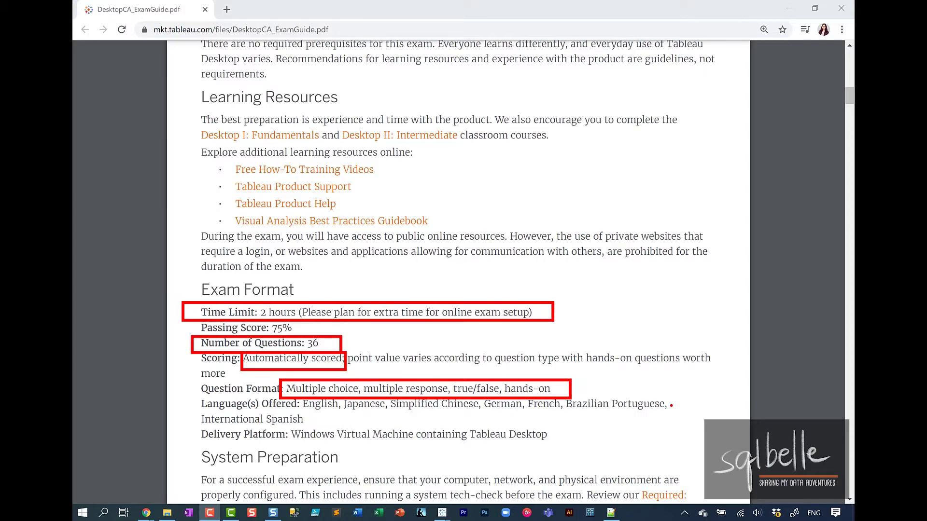
Step: Scroll through Skills Measured to the Analytics and Dashboards page and box the Timeliness heading
{"action": "scroll", "coordinate": [521, 315], "scroll_direction": "down", "scroll_amount": 10}
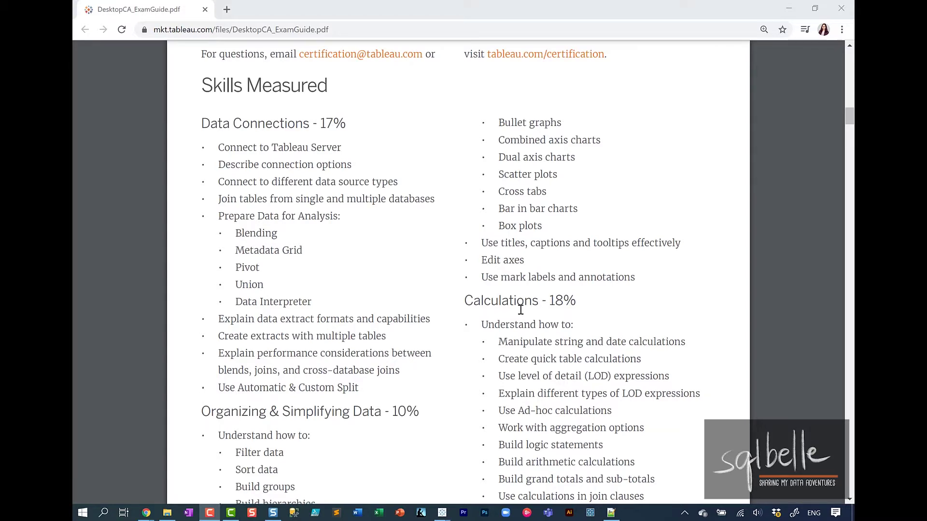
{"action": "scroll", "coordinate": [521, 310], "scroll_direction": "down", "scroll_amount": 3}
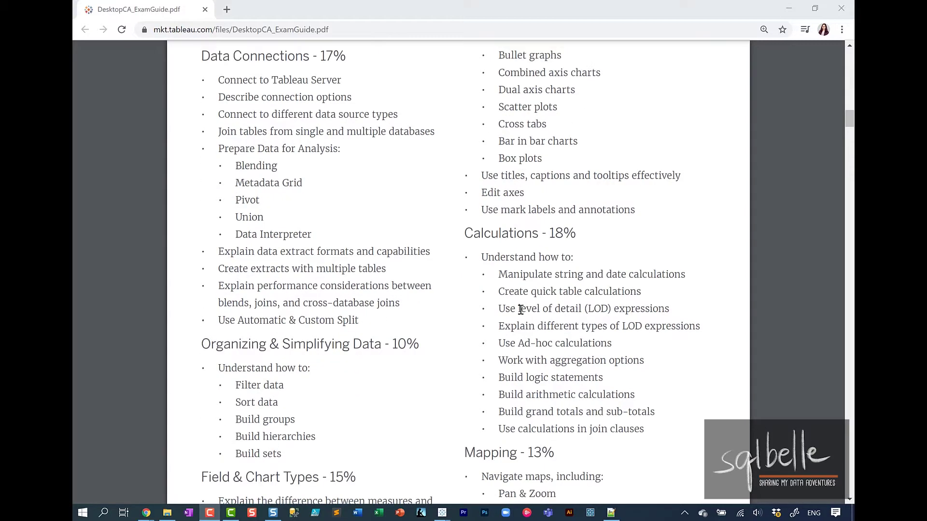
{"action": "scroll", "coordinate": [511, 293], "scroll_direction": "down", "scroll_amount": 3}
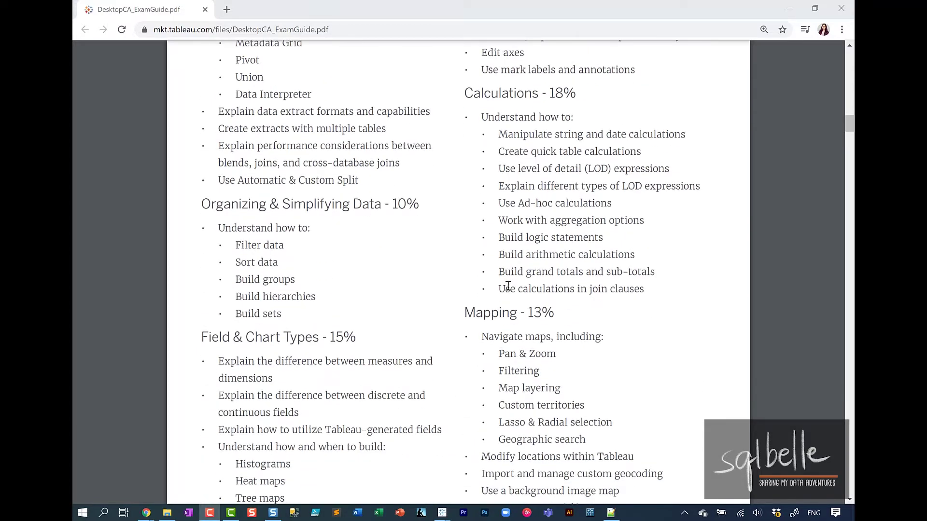
{"action": "scroll", "coordinate": [508, 286], "scroll_direction": "down", "scroll_amount": 3}
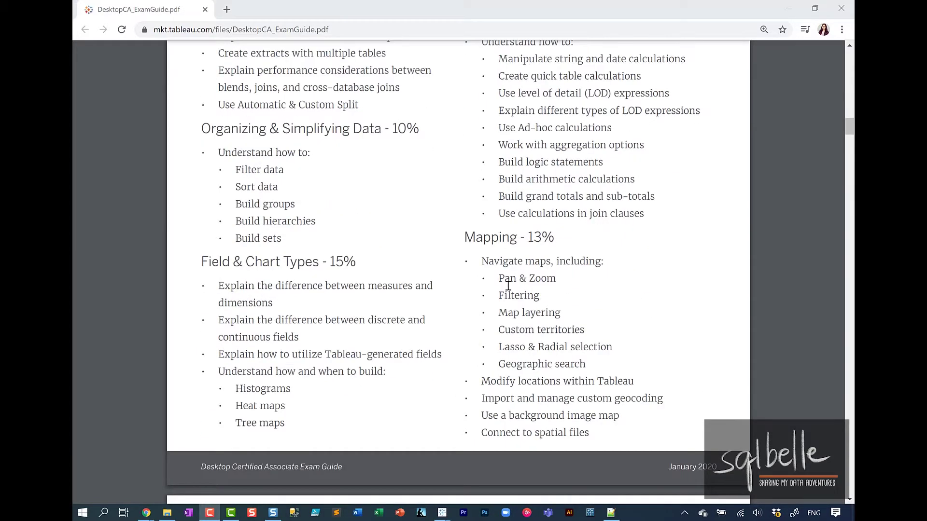
{"action": "scroll", "coordinate": [508, 285], "scroll_direction": "up", "scroll_amount": 2}
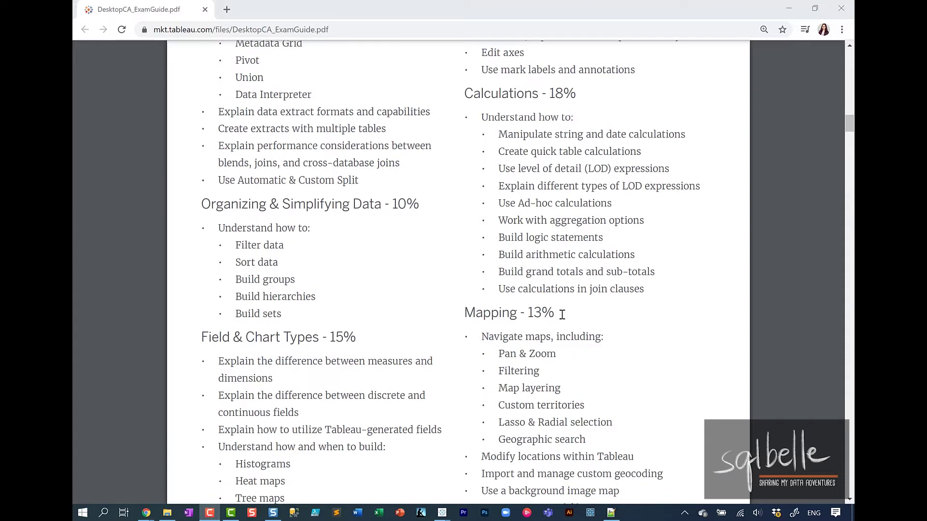
{"action": "scroll", "coordinate": [562, 314], "scroll_direction": "down", "scroll_amount": 10}
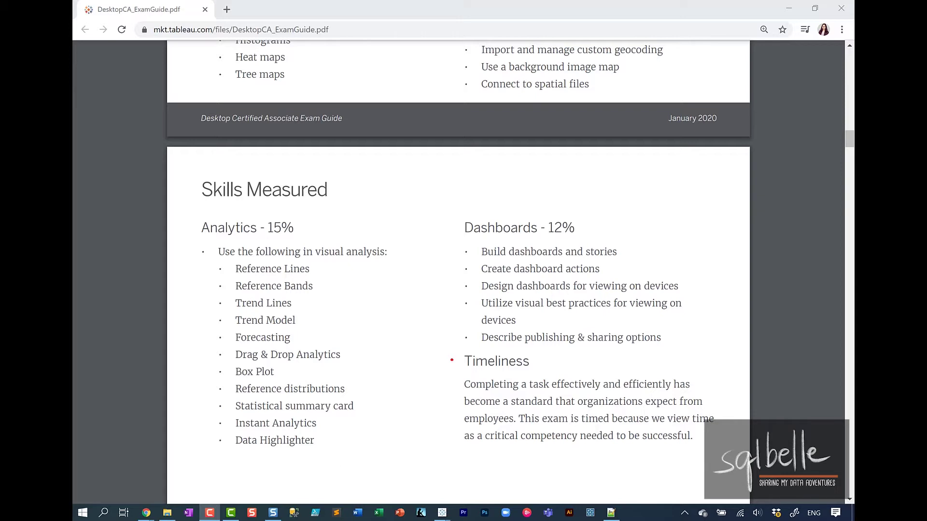
{"action": "mouse_move", "coordinate": [449, 348]}
{"action": "left_mouse_down"}
{"action": "mouse_move", "coordinate": [478, 375]}
{"action": "mouse_move", "coordinate": [558, 376]}
{"action": "left_mouse_up"}
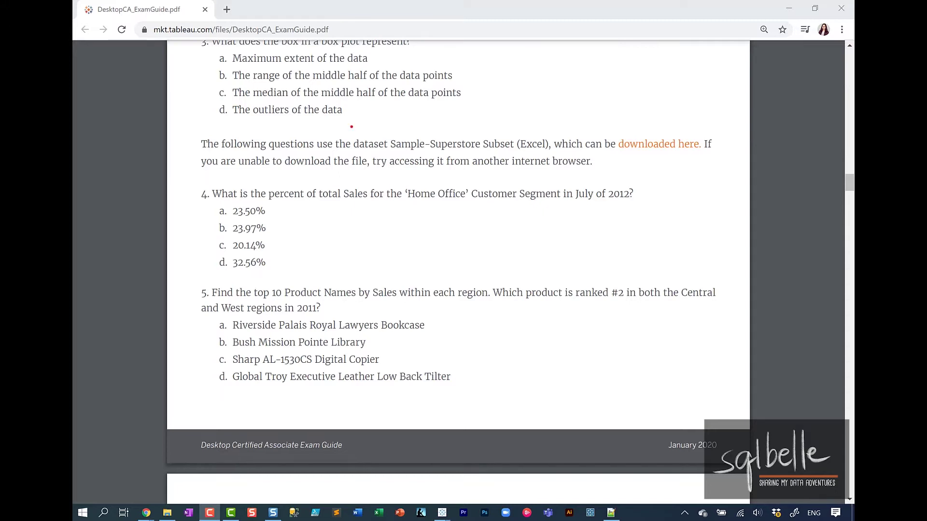
Step: Outline the note saying the sample questions use the Sample-Superstore Subset dataset
{"action": "left_click_drag", "start_coordinate": [350, 125], "coordinate": [555, 155]}
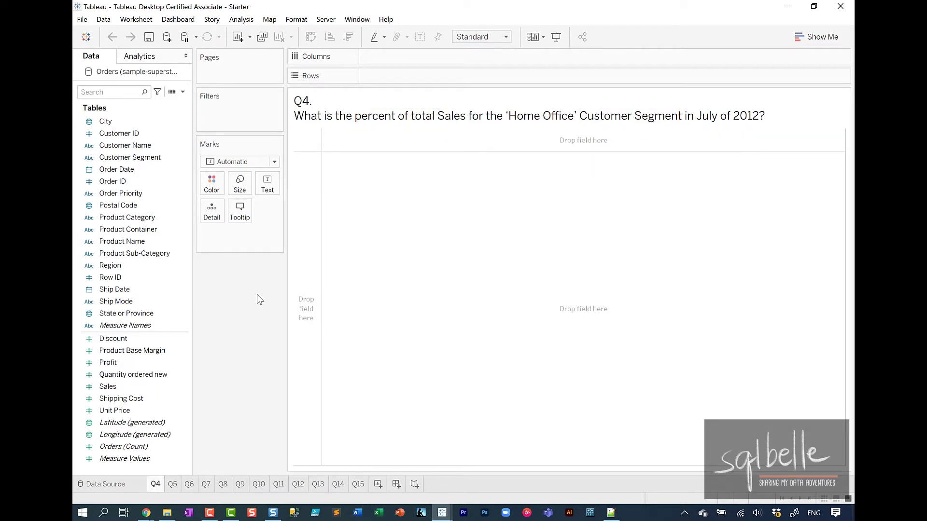
Step: Filter the Q4 sheet to Order Date year 2012 and month July
{"action": "left_click", "coordinate": [116, 170]}
{"action": "left_click_drag", "start_coordinate": [145, 170], "coordinate": [227, 112]}
{"action": "left_click", "coordinate": [483, 367]}
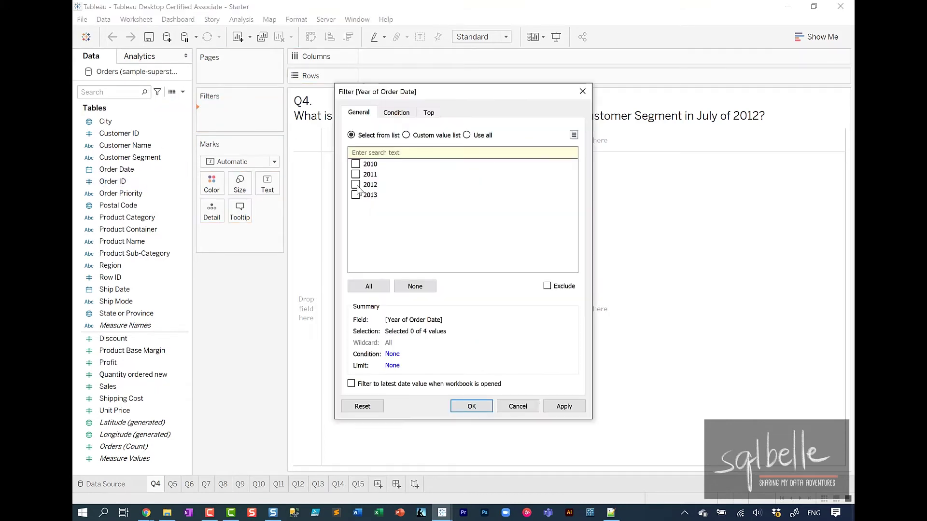
{"action": "left_click", "coordinate": [356, 185]}
{"action": "left_click", "coordinate": [471, 407]}
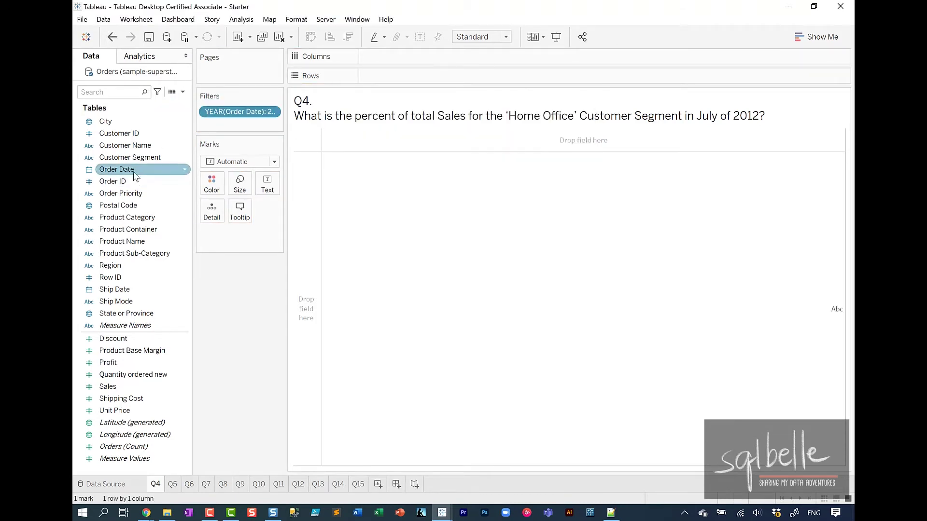
{"action": "left_click_drag", "start_coordinate": [130, 169], "coordinate": [241, 132]}
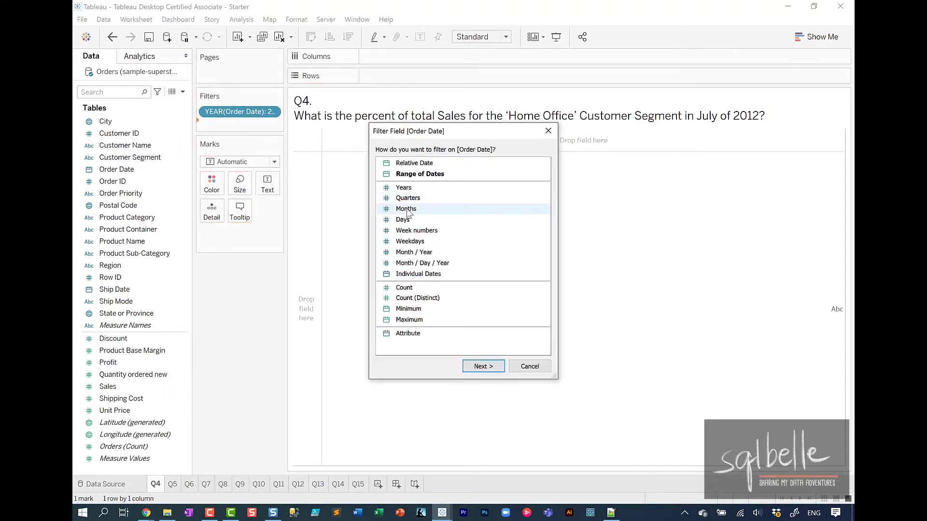
{"action": "double_click", "coordinate": [410, 211]}
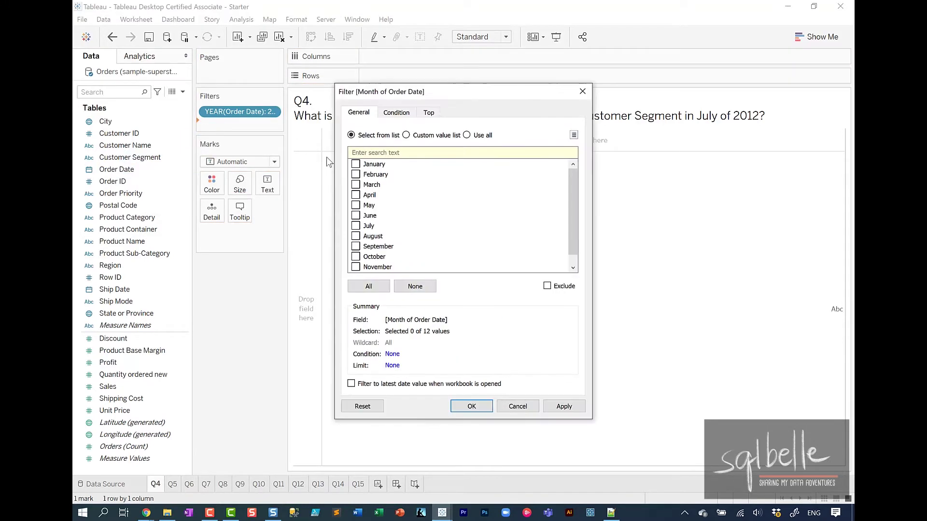
{"action": "left_click", "coordinate": [355, 225]}
{"action": "left_click", "coordinate": [471, 406]}
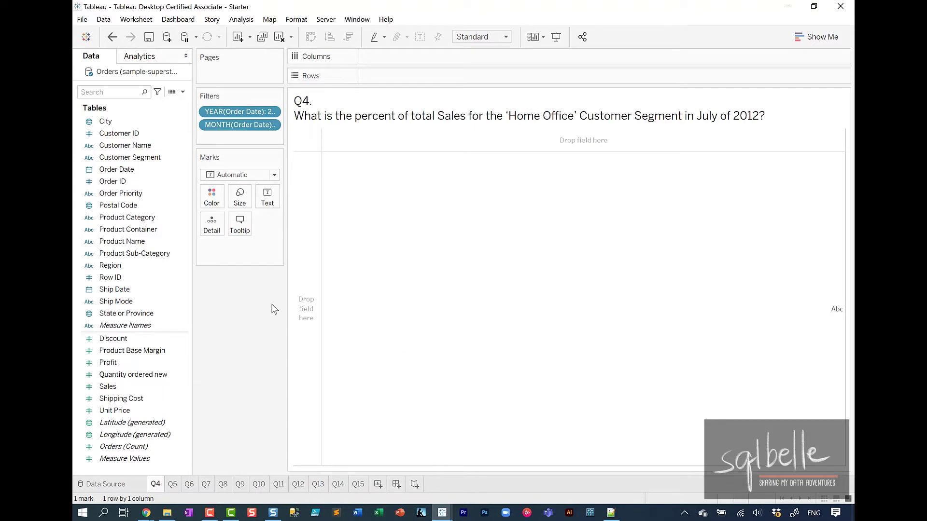
Step: Draw the marks as a pie driven by Sales, fitted to Entire View and enlarged
{"action": "left_click", "coordinate": [263, 175]}
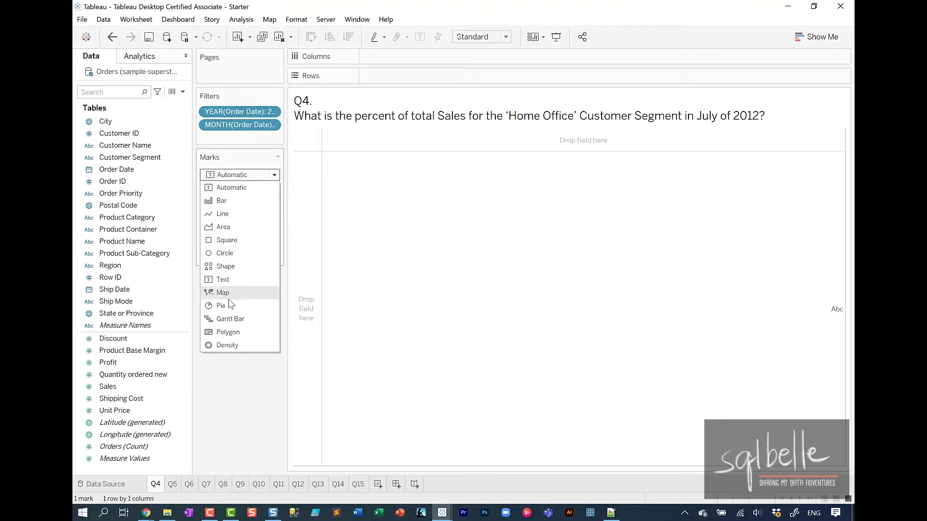
{"action": "left_click", "coordinate": [226, 306]}
{"action": "left_click_drag", "start_coordinate": [105, 390], "coordinate": [267, 226]}
{"action": "left_click", "coordinate": [500, 37]}
{"action": "left_click", "coordinate": [497, 77]}
{"action": "left_click", "coordinate": [240, 198]}
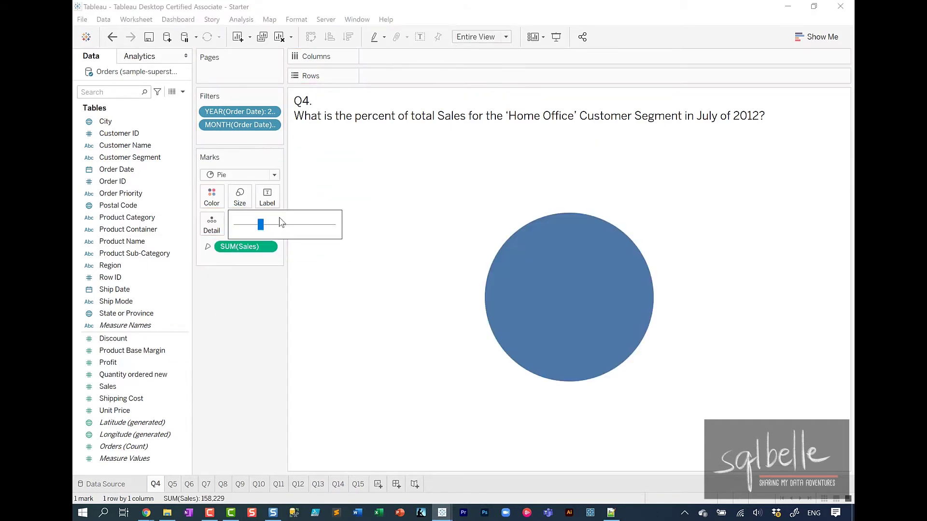
{"action": "left_click", "coordinate": [272, 225]}
Step: Colour the pie by Customer Segment and label slices with Sales as percent of total
{"action": "left_click_drag", "start_coordinate": [130, 158], "coordinate": [218, 207]}
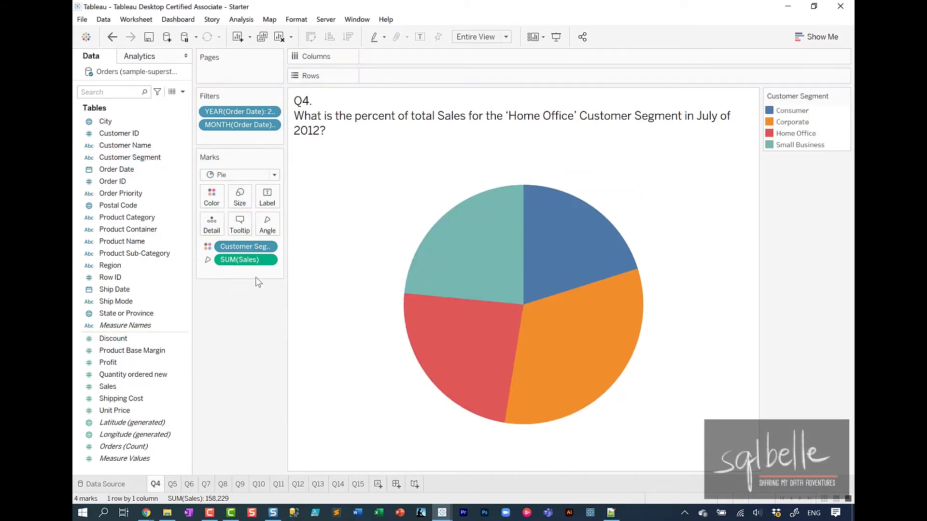
{"action": "left_click_drag", "start_coordinate": [249, 259], "coordinate": [273, 198]}
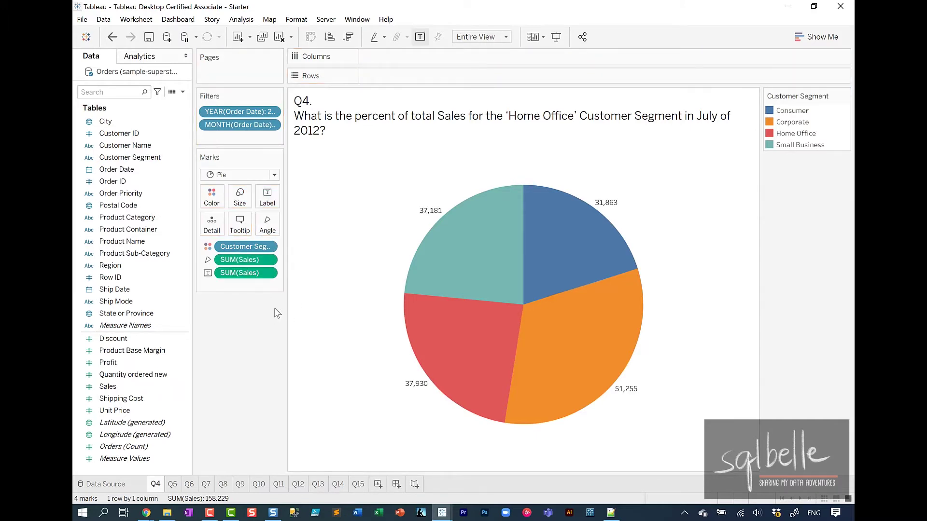
{"action": "left_click", "coordinate": [267, 272]}
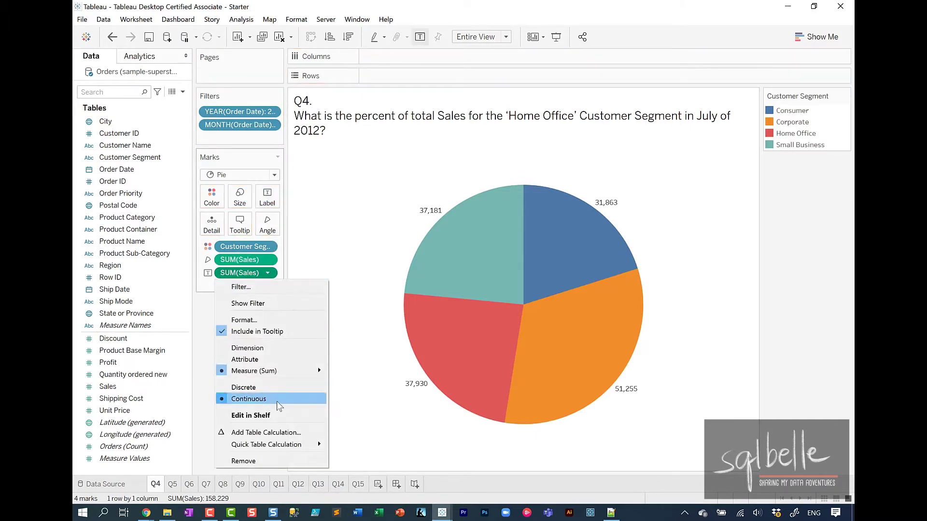
{"action": "mouse_move", "coordinate": [286, 444]}
{"action": "left_click", "coordinate": [390, 437]}
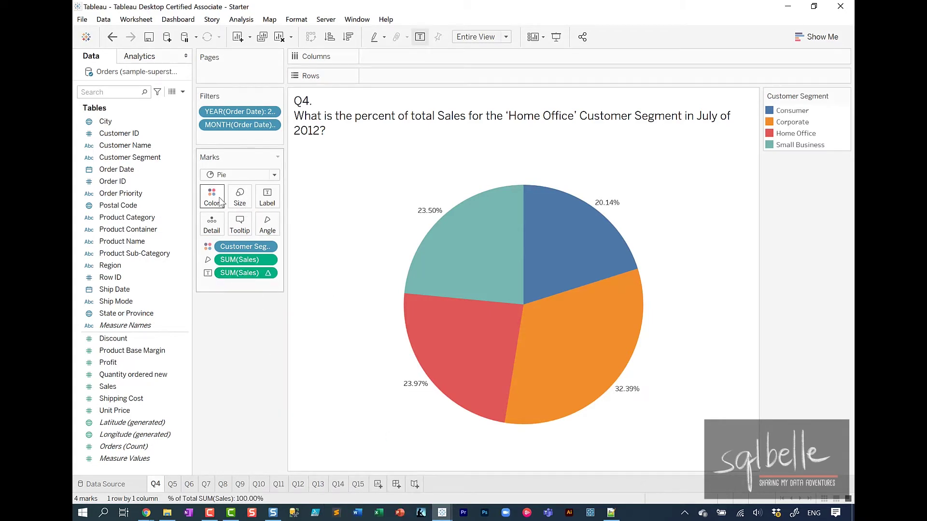
Step: Add segment names to labels, highlight Home Office, and mark answer b (23.97%) in the guide
{"action": "left_click_drag", "start_coordinate": [243, 248], "coordinate": [267, 197]}
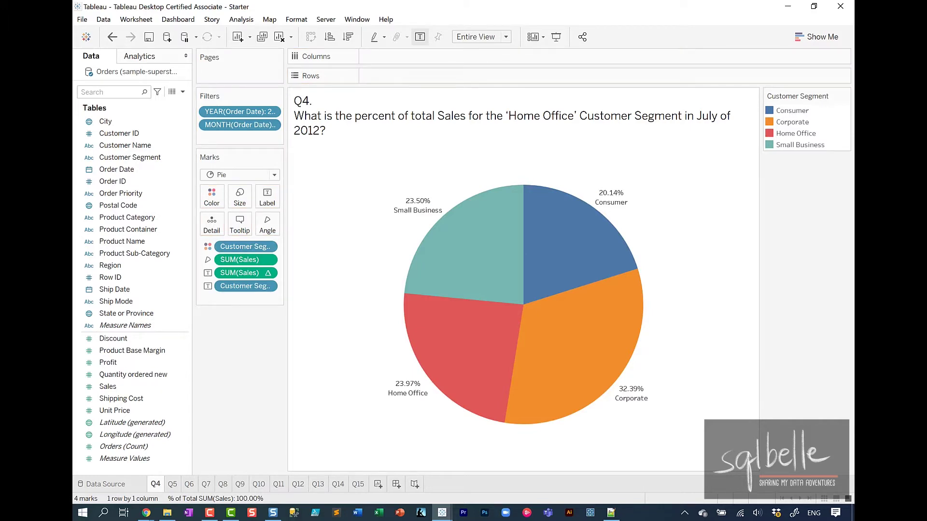
{"action": "left_click", "coordinate": [802, 133]}
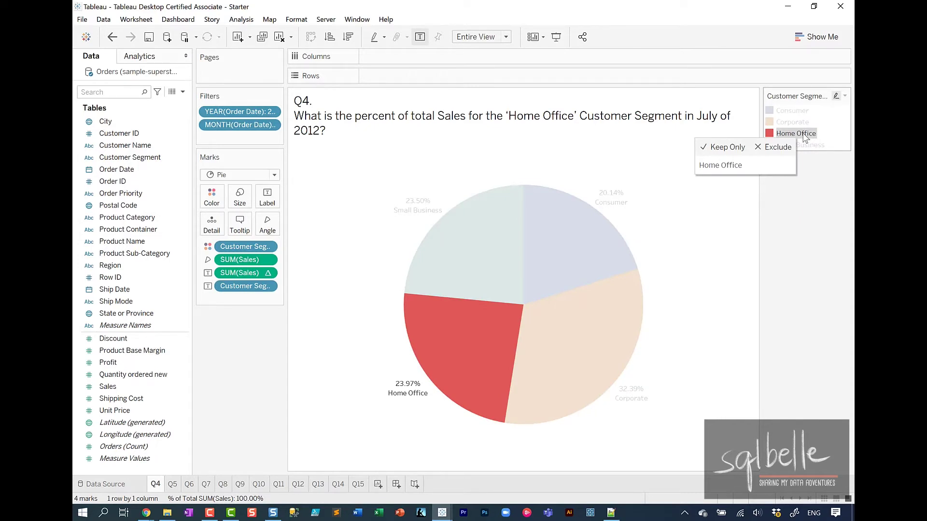
{"action": "key", "text": "alt+Tab"}
{"action": "left_click_drag", "start_coordinate": [211, 210], "coordinate": [301, 236]}
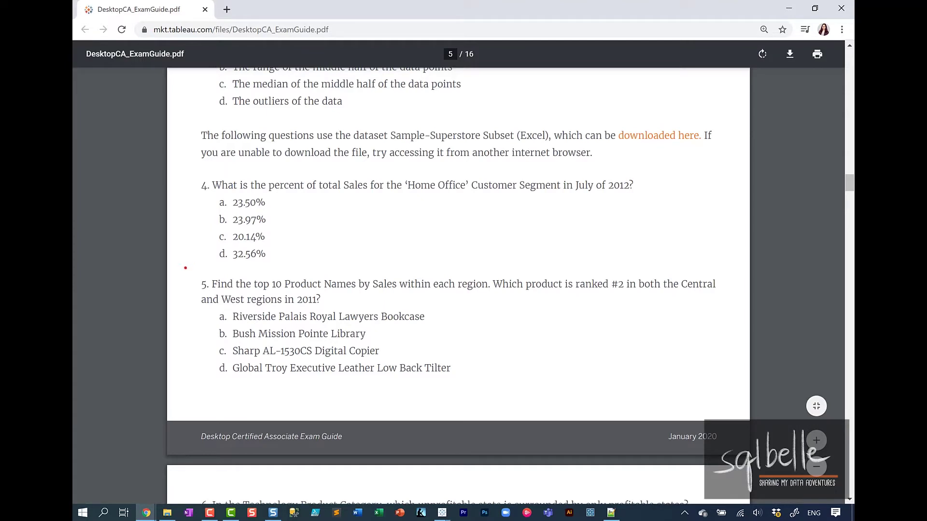
Step: Outline question 5 on top-10 products by region, then return to Tableau's Q5 sheet
{"action": "mouse_move", "coordinate": [185, 268]}
{"action": "left_mouse_down"}
{"action": "mouse_move", "coordinate": [336, 344]}
{"action": "mouse_move", "coordinate": [601, 383]}
{"action": "mouse_move", "coordinate": [731, 391]}
{"action": "left_mouse_up"}
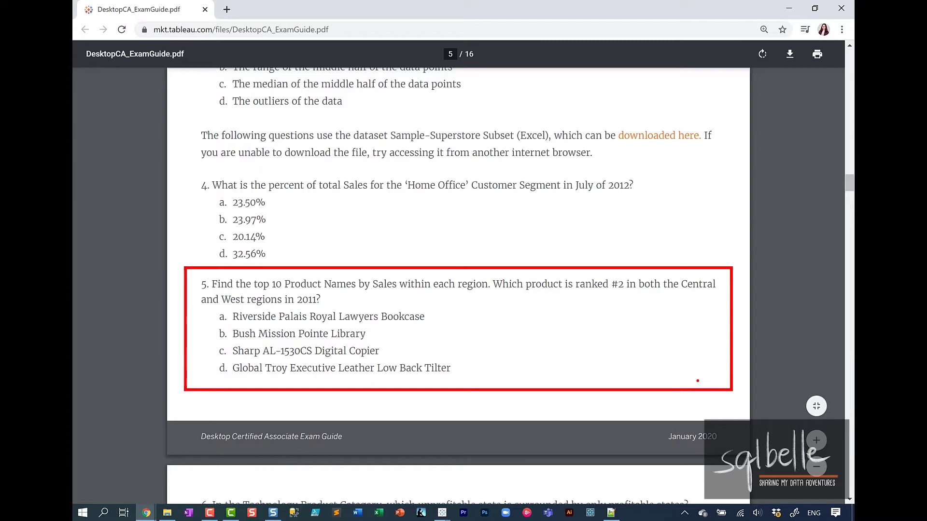
{"action": "key", "text": "alt+Tab"}
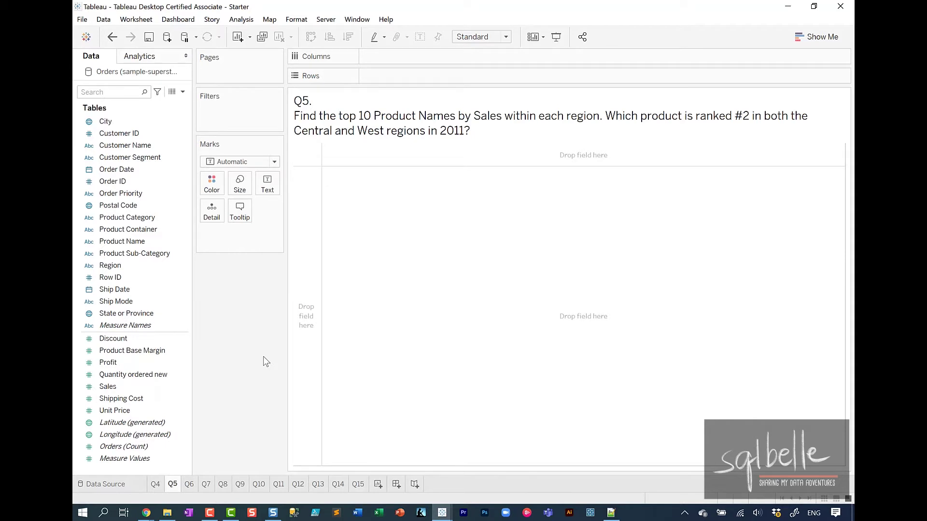
Step: Plot Sales bars for each Product Name within Region, sorted highest first
{"action": "left_click_drag", "start_coordinate": [110, 265], "coordinate": [386, 75]}
{"action": "left_click", "coordinate": [136, 241]}
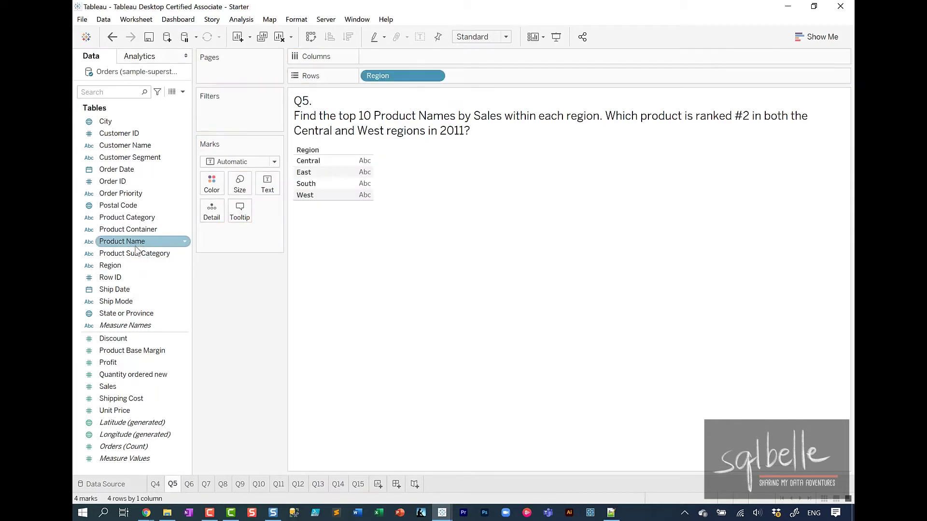
{"action": "left_click_drag", "start_coordinate": [136, 245], "coordinate": [459, 76]}
{"action": "left_click", "coordinate": [122, 388]}
{"action": "left_click_drag", "start_coordinate": [122, 387], "coordinate": [401, 56]}
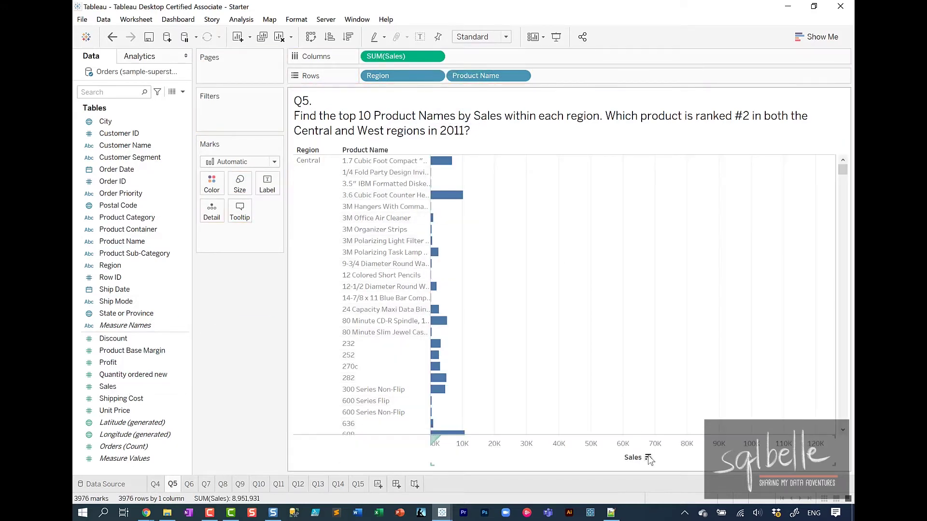
{"action": "left_click", "coordinate": [648, 458]}
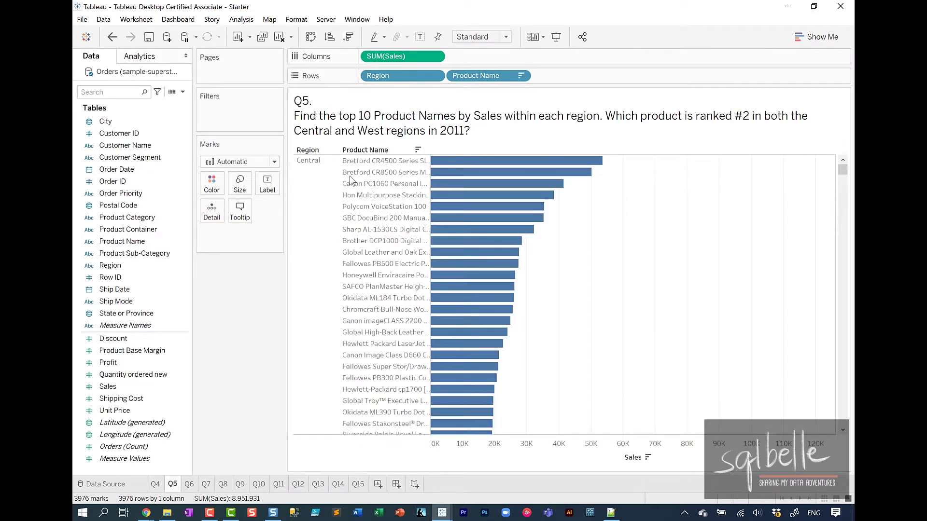
Step: Label bars with a Sales rank computed within each region, shown as a discrete column beside products
{"action": "left_click_drag", "start_coordinate": [401, 56], "coordinate": [267, 186]}
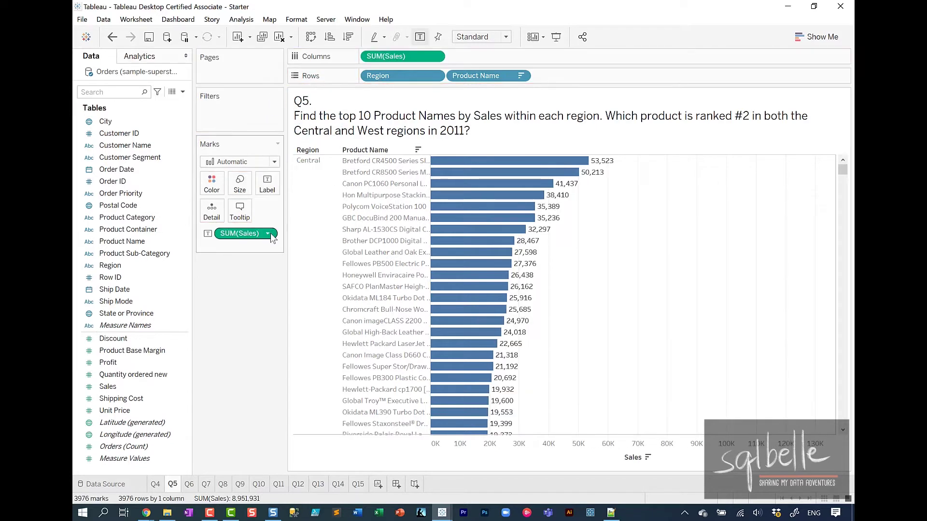
{"action": "left_click", "coordinate": [270, 233]}
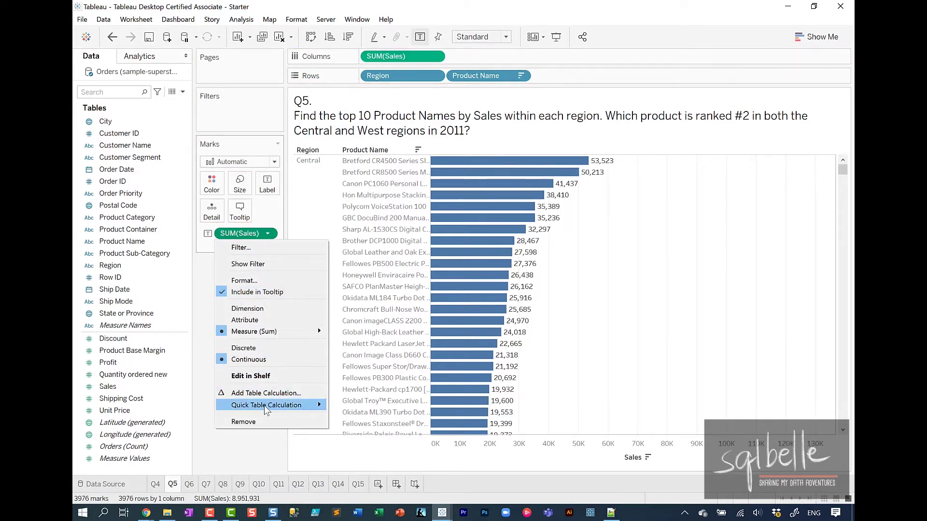
{"action": "key", "text": "Escape"}
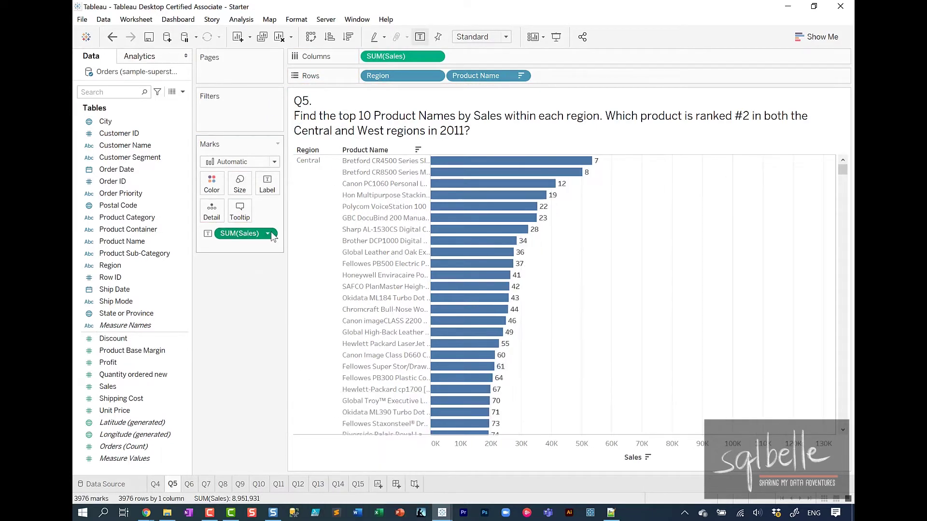
{"action": "left_click", "coordinate": [270, 232]}
{"action": "mouse_move", "coordinate": [252, 393]}
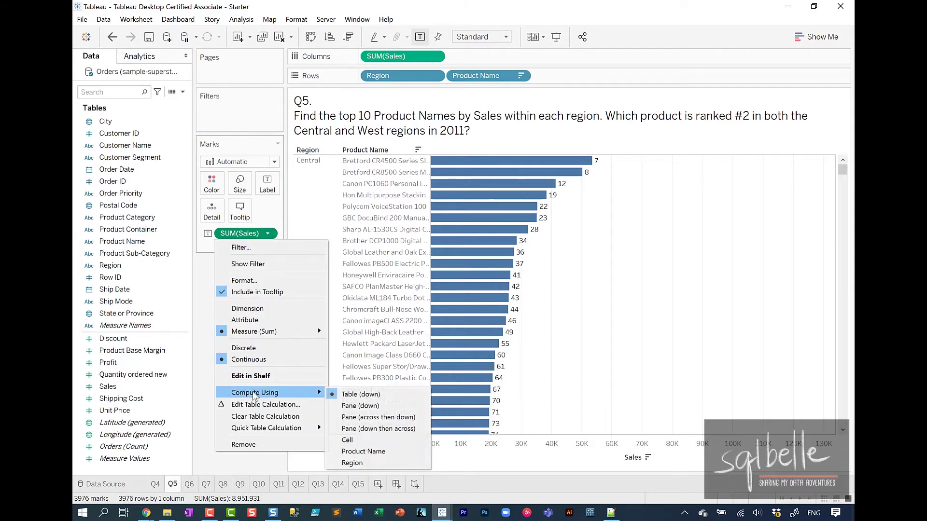
{"action": "left_click", "coordinate": [360, 405]}
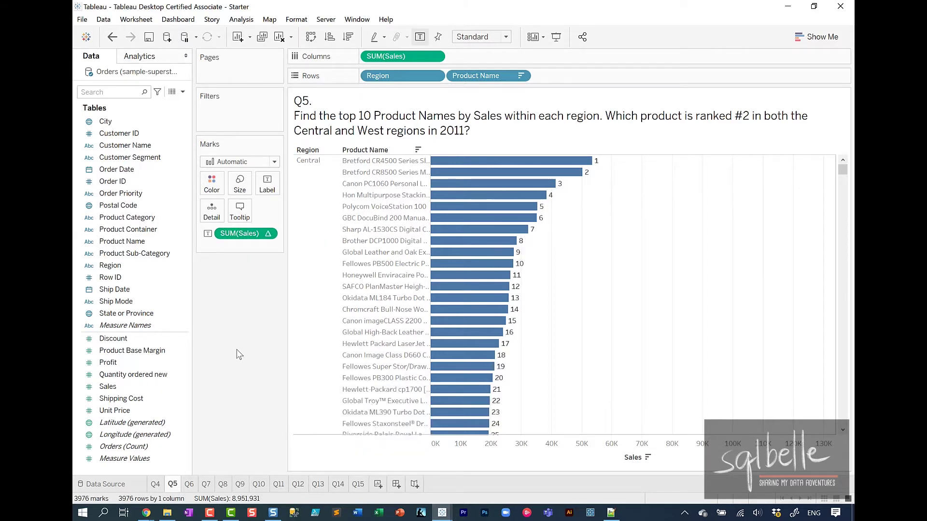
{"action": "left_click", "coordinate": [269, 235]}
{"action": "left_click", "coordinate": [270, 347]}
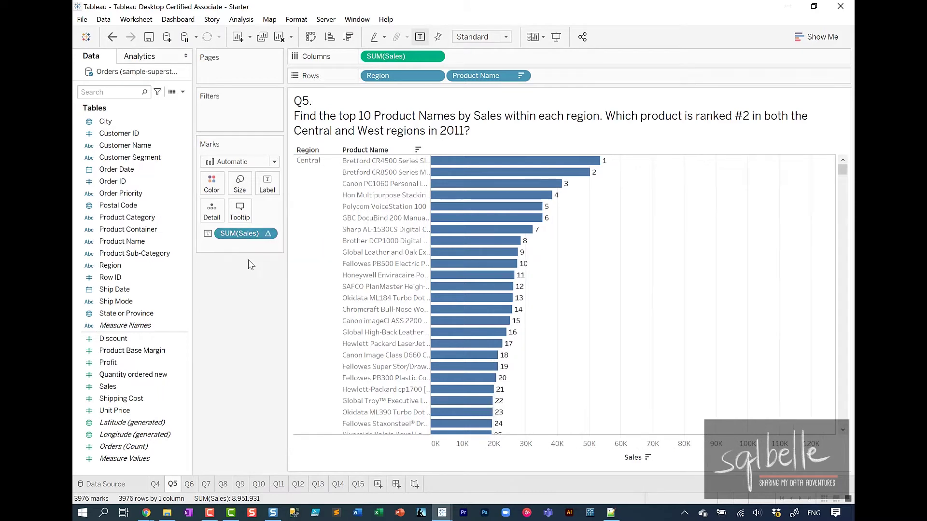
{"action": "left_click_drag", "start_coordinate": [244, 234], "coordinate": [272, 114]}
Step: Filter the rank field to keep only ranks 1 to 2
{"action": "left_click", "coordinate": [472, 397]}
{"action": "left_click", "coordinate": [271, 112]}
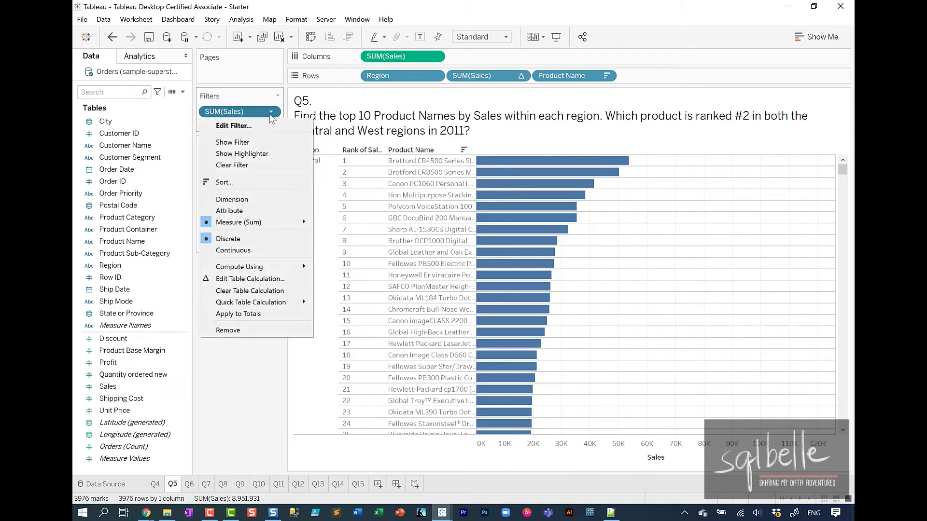
{"action": "left_click", "coordinate": [234, 126]}
{"action": "double_click", "coordinate": [508, 255]}
{"action": "type", "text": "2"}
{"action": "left_click", "coordinate": [534, 339]}
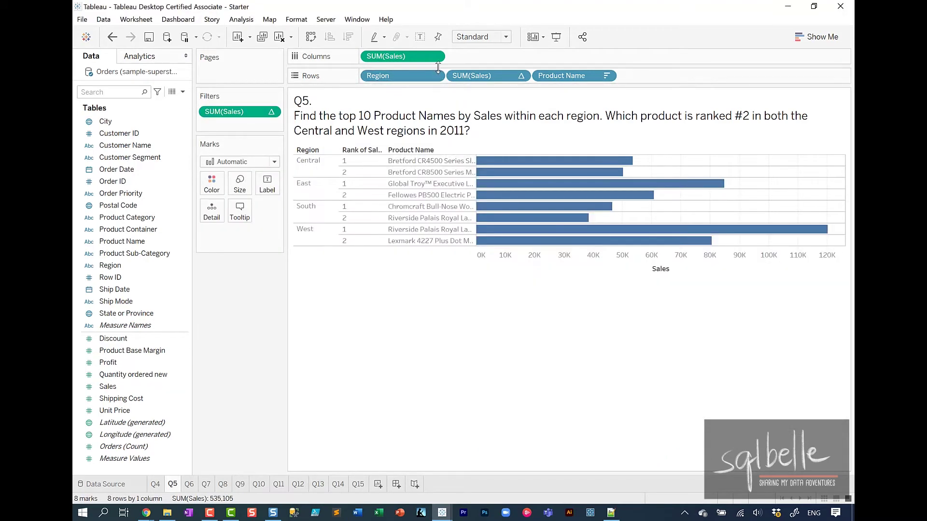
Step: Show the Region filter and exclude East and South, leaving Central and West
{"action": "left_click", "coordinate": [439, 76]}
{"action": "left_click", "coordinate": [421, 102]}
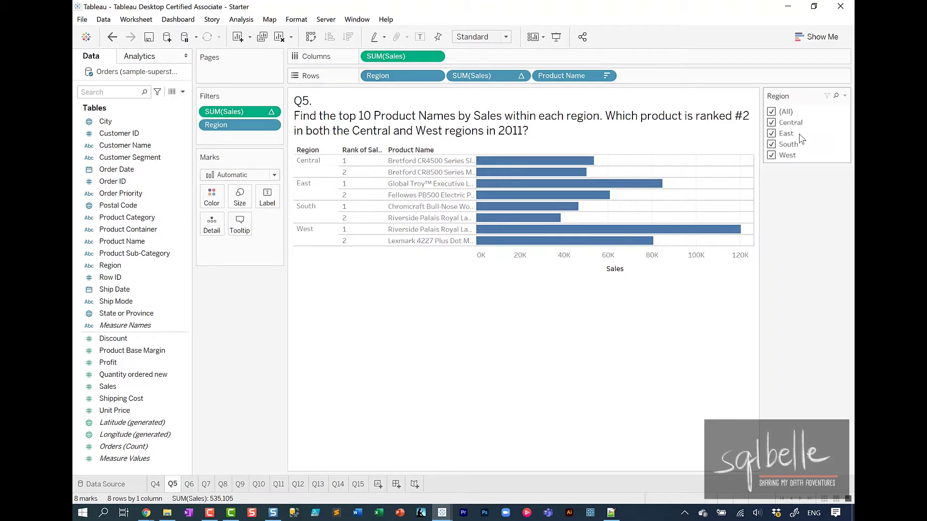
{"action": "left_click", "coordinate": [772, 134]}
{"action": "left_click", "coordinate": [771, 145]}
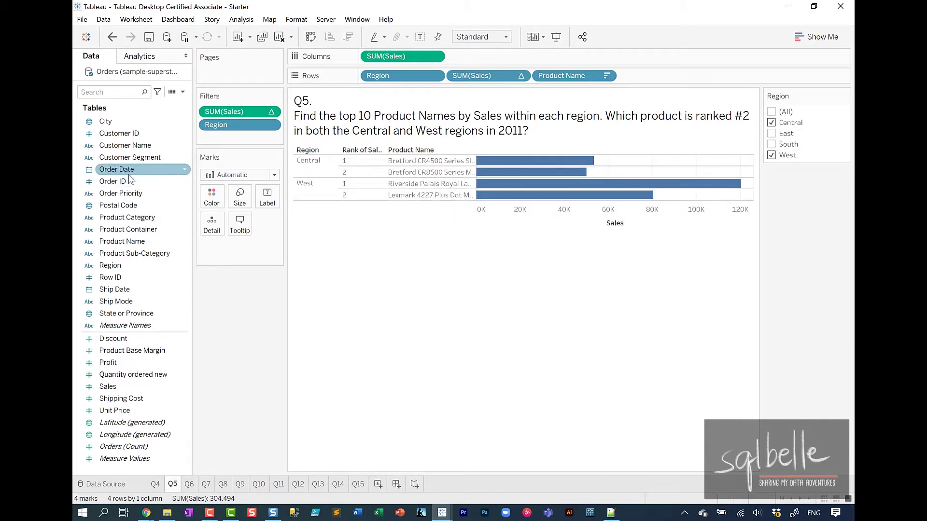
Step: Filter Order Date to year 2011 and box the matching answer in the exam guide
{"action": "left_click_drag", "start_coordinate": [160, 169], "coordinate": [217, 136]}
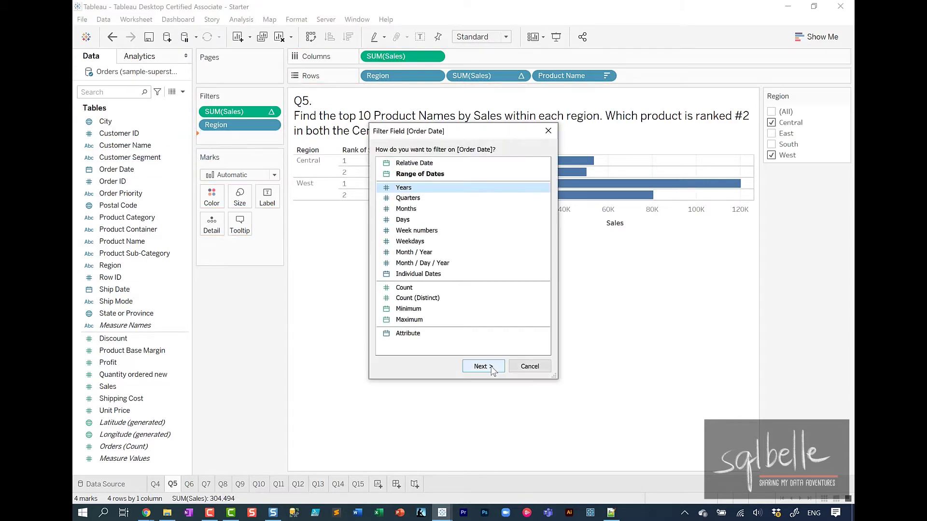
{"action": "left_click", "coordinate": [482, 367]}
{"action": "left_click", "coordinate": [359, 174]}
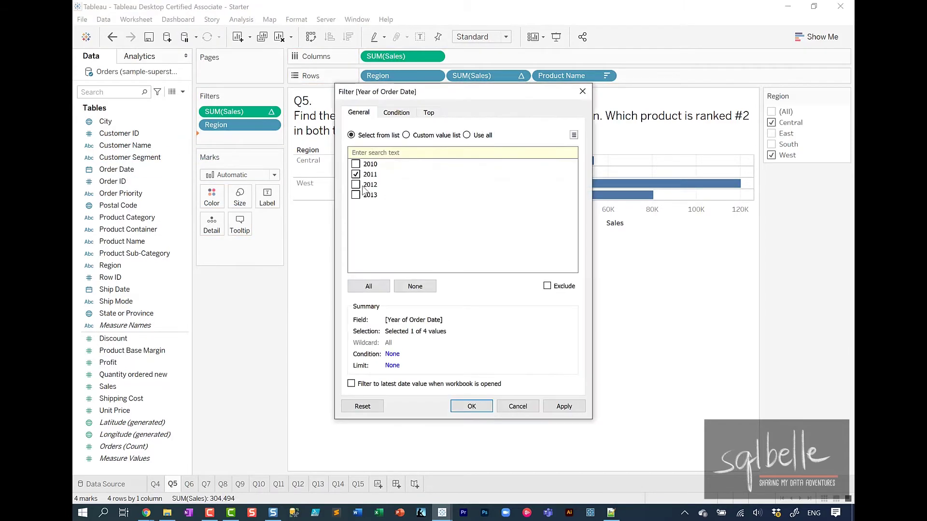
{"action": "left_click", "coordinate": [471, 406]}
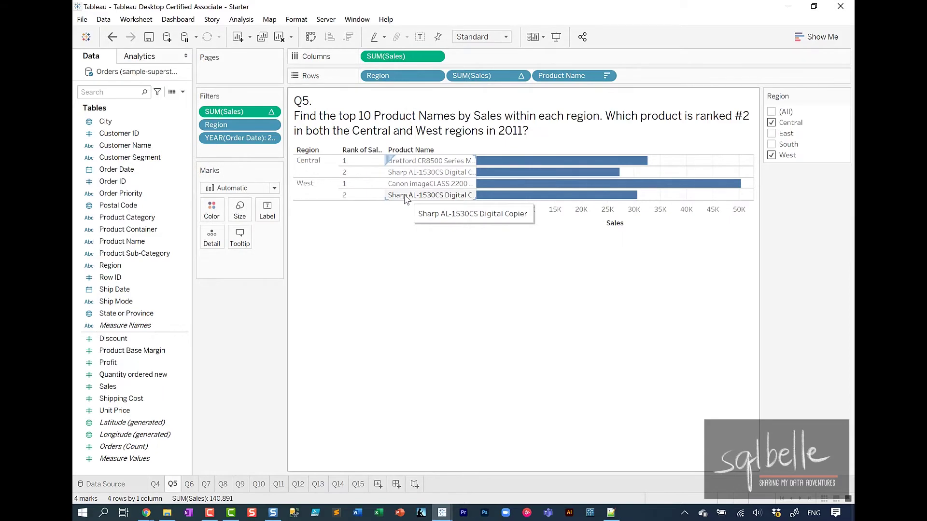
{"action": "key", "text": "alt+Tab"}
{"action": "mouse_move", "coordinate": [210, 340]}
{"action": "left_mouse_down"}
{"action": "mouse_move", "coordinate": [221, 357]}
{"action": "mouse_move", "coordinate": [417, 363]}
{"action": "left_mouse_up"}
Step: Box question 6 on the unprofitable Technology state, then add a Product Category filter to Q6
{"action": "scroll", "coordinate": [186, 148], "scroll_direction": "down", "scroll_amount": 7}
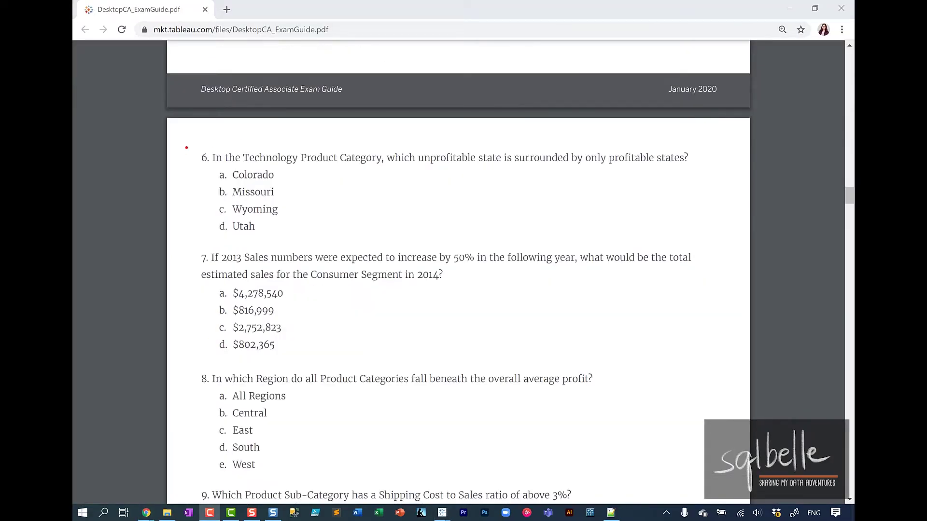
{"action": "mouse_move", "coordinate": [186, 147]}
{"action": "left_mouse_down"}
{"action": "mouse_move", "coordinate": [316, 209]}
{"action": "mouse_move", "coordinate": [667, 224]}
{"action": "mouse_move", "coordinate": [716, 235]}
{"action": "left_mouse_up"}
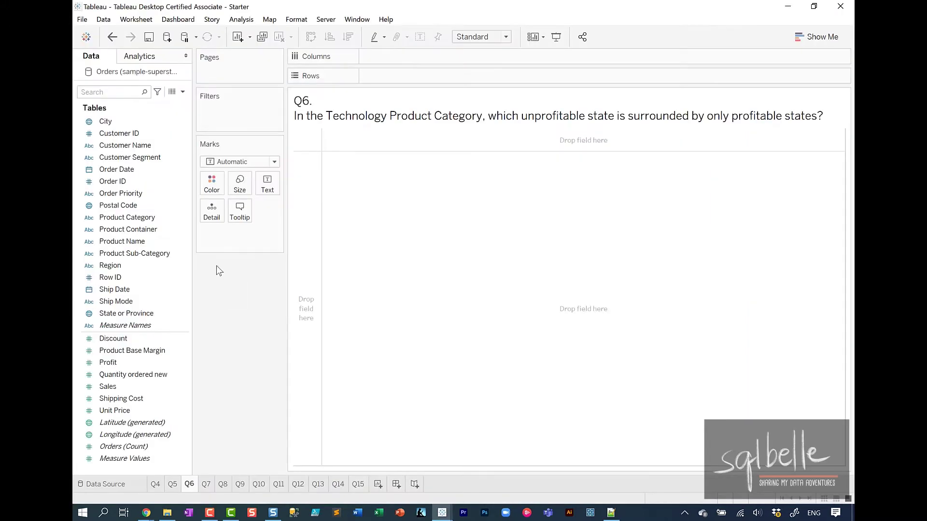
{"action": "left_click_drag", "start_coordinate": [127, 217], "coordinate": [247, 123]}
Step: Filter the Q6 sheet to Technology, map the states, and shade them by SUM(Profit)
{"action": "left_click", "coordinate": [355, 191]}
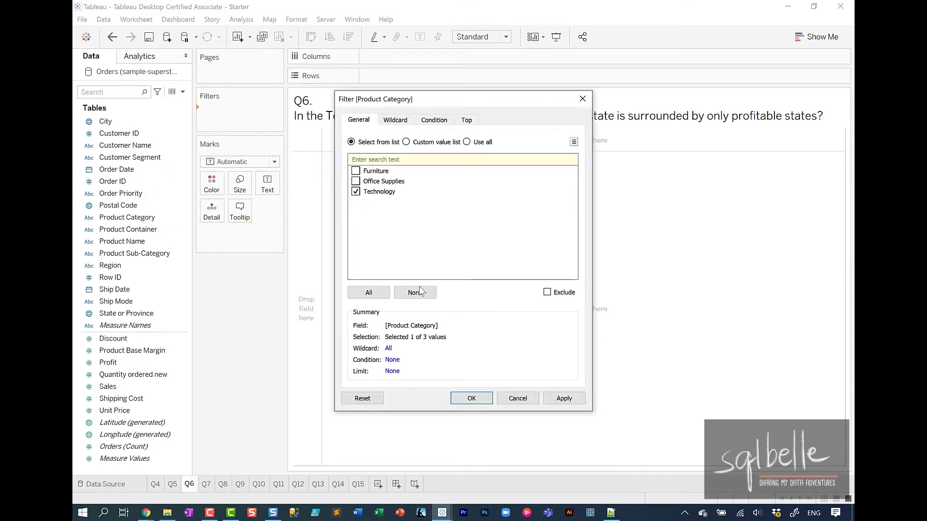
{"action": "left_click", "coordinate": [472, 398]}
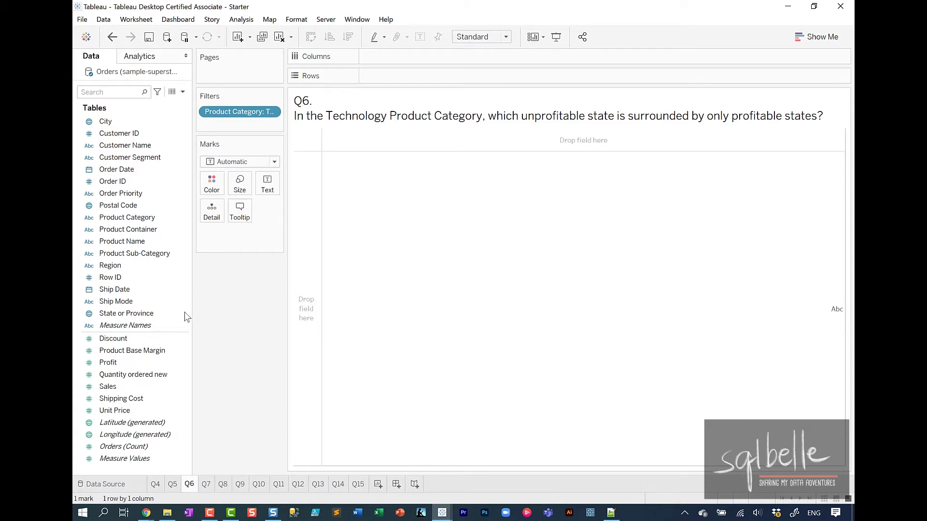
{"action": "left_click", "coordinate": [161, 317]}
{"action": "double_click", "coordinate": [161, 317]}
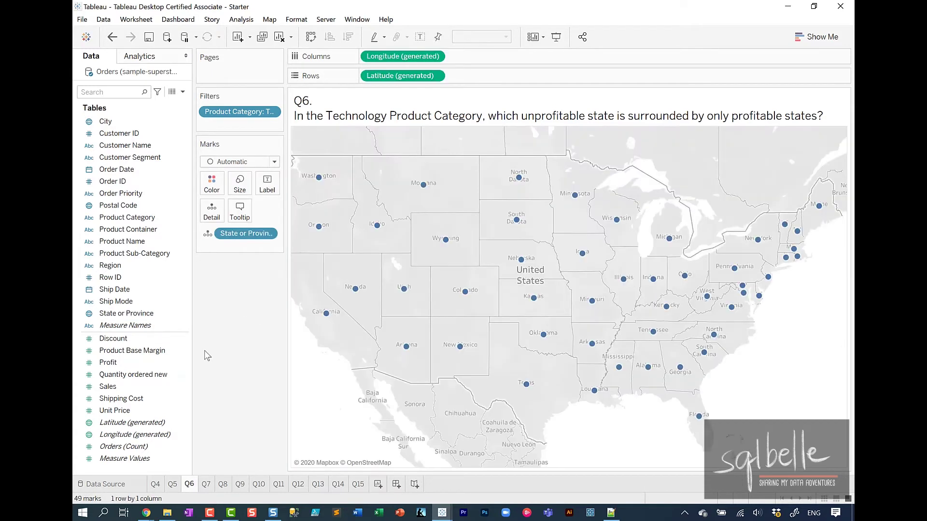
{"action": "left_click_drag", "start_coordinate": [104, 361], "coordinate": [218, 193]}
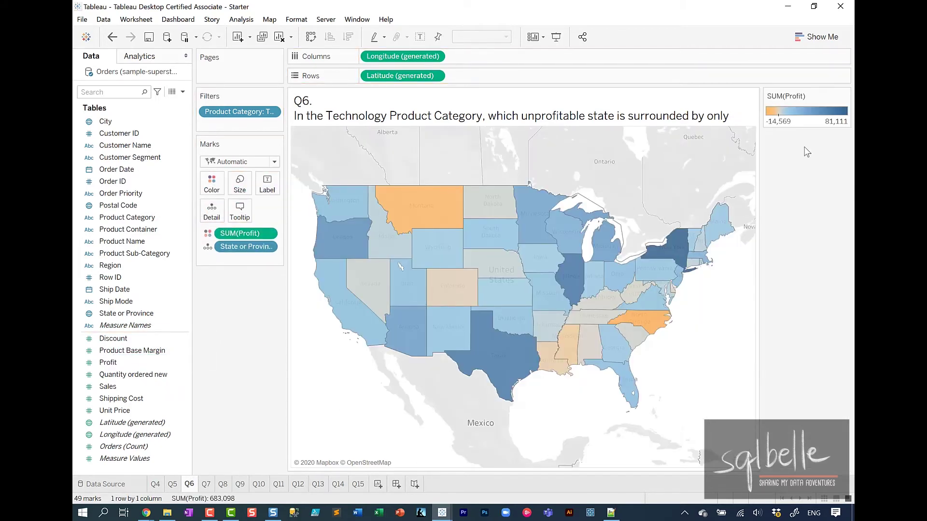
Step: Switch the profit colours to two stepped colours, red for losses and blue for profits
{"action": "double_click", "coordinate": [792, 114]}
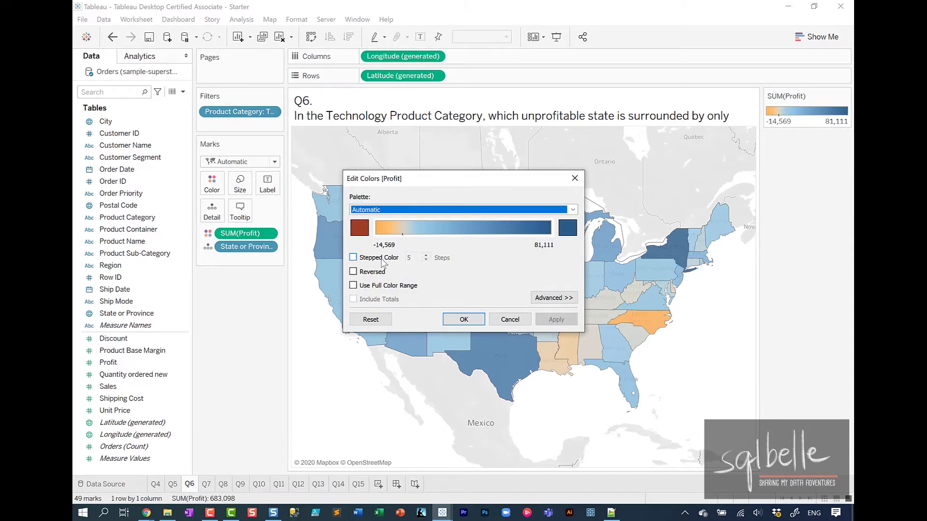
{"action": "left_click", "coordinate": [380, 258]}
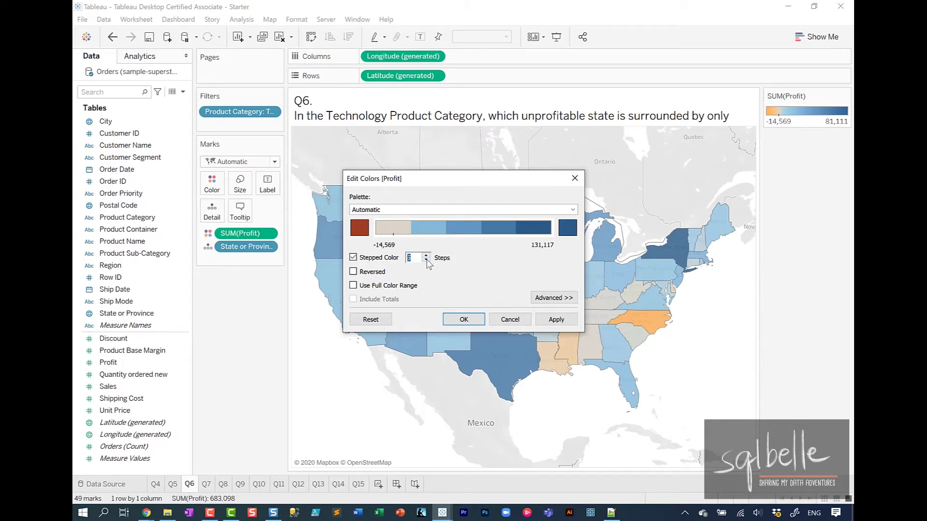
{"action": "left_click", "coordinate": [426, 260]}
{"action": "left_click", "coordinate": [426, 260]}
{"action": "left_click", "coordinate": [427, 260]}
{"action": "left_click", "coordinate": [555, 298]}
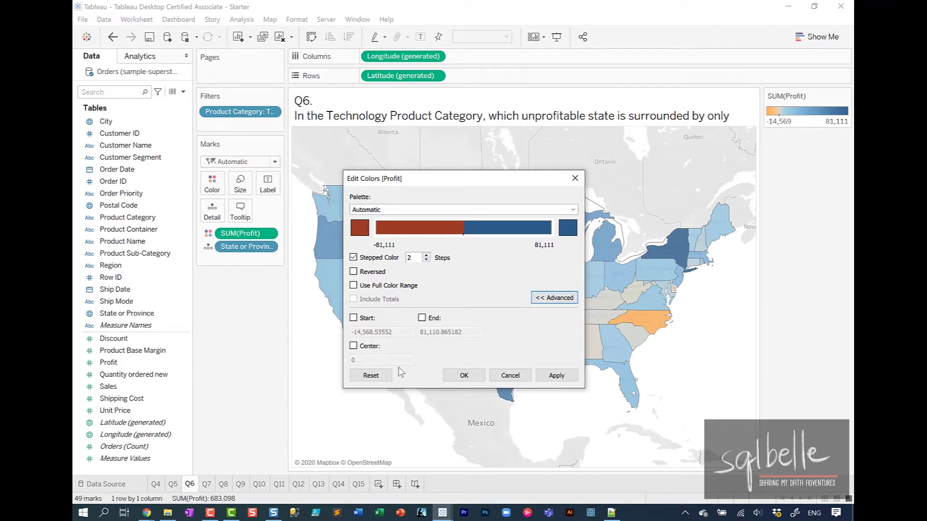
{"action": "left_click", "coordinate": [556, 376]}
{"action": "left_click", "coordinate": [464, 375]}
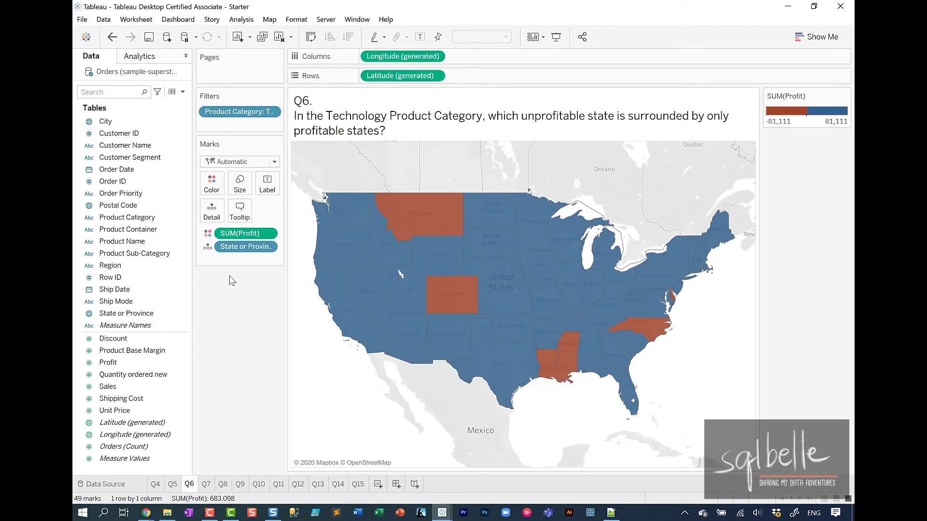
Step: Label each state by name and mark Colorado among its profitable neighbours
{"action": "left_click_drag", "start_coordinate": [246, 247], "coordinate": [267, 184]}
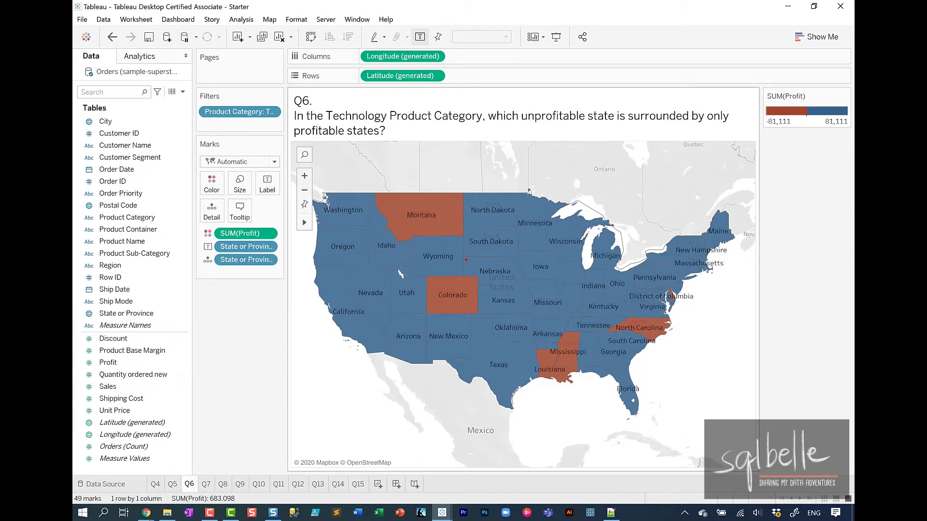
{"action": "mouse_move", "coordinate": [463, 260]}
{"action": "left_mouse_down"}
{"action": "mouse_move", "coordinate": [407, 261]}
{"action": "mouse_move", "coordinate": [384, 296]}
{"action": "mouse_move", "coordinate": [402, 329]}
{"action": "mouse_move", "coordinate": [437, 343]}
{"action": "mouse_move", "coordinate": [482, 343]}
{"action": "mouse_move", "coordinate": [524, 325]}
{"action": "mouse_move", "coordinate": [541, 279]}
{"action": "mouse_move", "coordinate": [485, 255]}
{"action": "mouse_move", "coordinate": [451, 257]}
{"action": "left_mouse_up"}
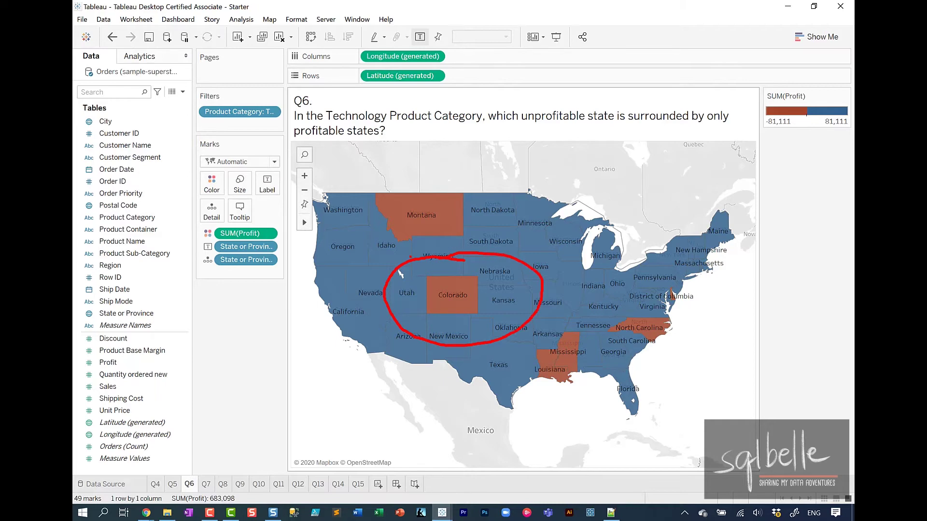
{"action": "key", "text": "alt+Tab"}
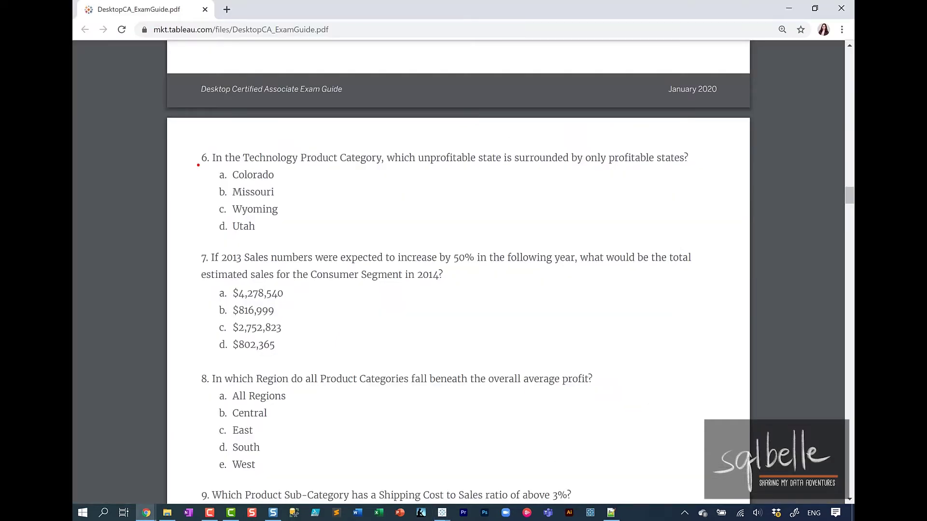
Step: Mark Colorado as question 6's answer, then outline question 7 and its answer choices
{"action": "left_click_drag", "start_coordinate": [199, 163], "coordinate": [309, 188]}
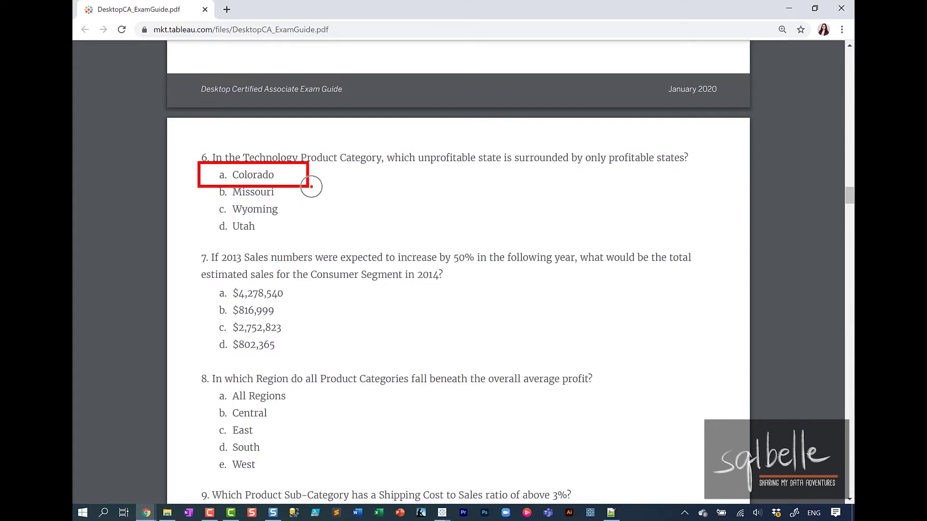
{"action": "key", "text": "e"}
{"action": "mouse_move", "coordinate": [184, 242]}
{"action": "left_mouse_down"}
{"action": "mouse_move", "coordinate": [298, 301]}
{"action": "mouse_move", "coordinate": [738, 366]}
{"action": "left_mouse_up"}
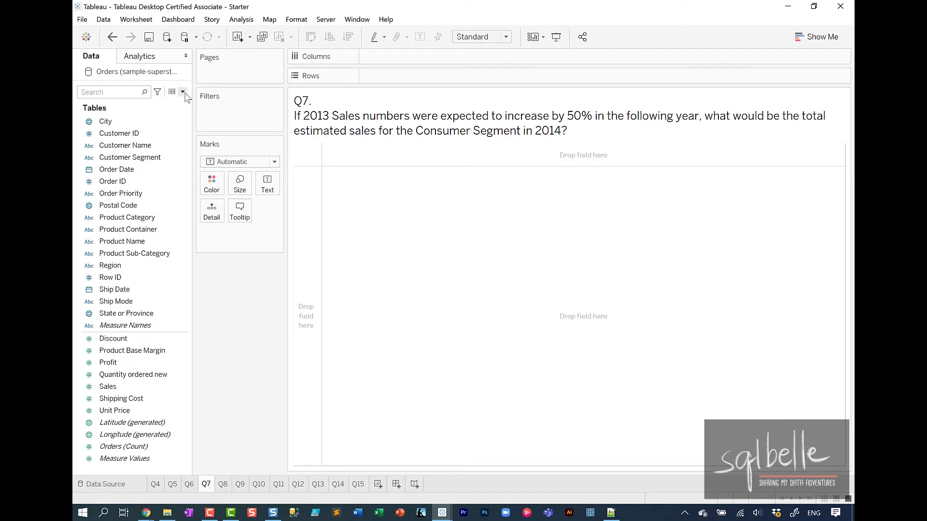
Step: Create a calculated field named 'New Sales' with the formula SUM([Sales]) * 1.5
{"action": "left_click", "coordinate": [182, 92]}
{"action": "left_click", "coordinate": [158, 101]}
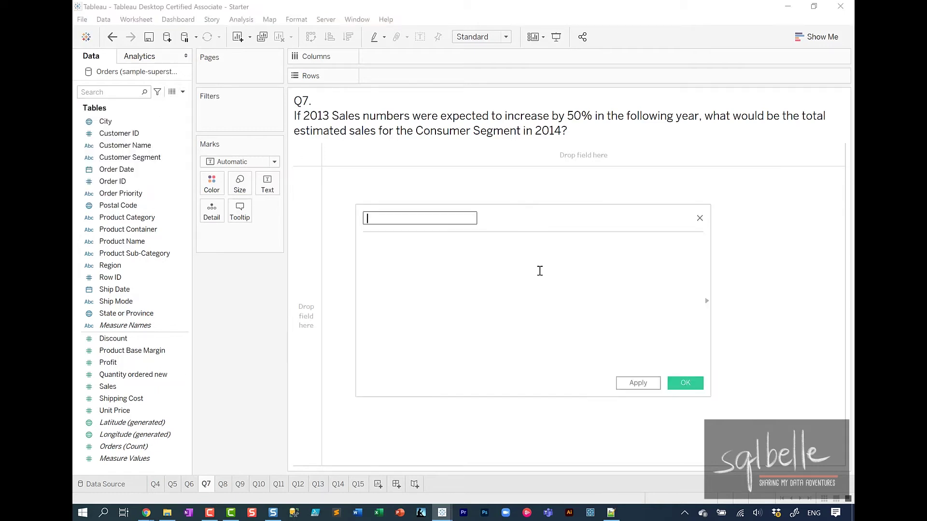
{"action": "type", "text": "New Sales"}
{"action": "left_click", "coordinate": [533, 271]}
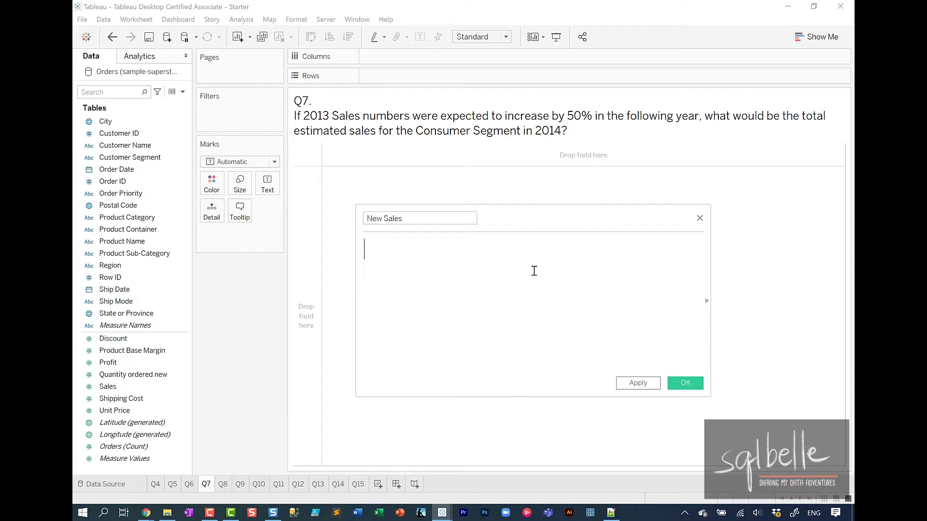
{"action": "type", "text": "SUM([Sal"}
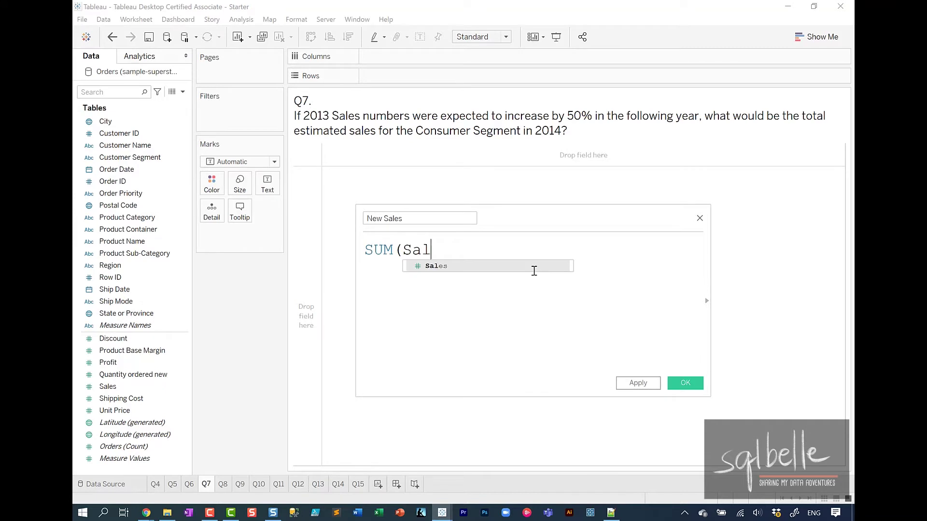
{"action": "key", "text": "Return"}
{"action": "type", "text": ") * 1.5"}
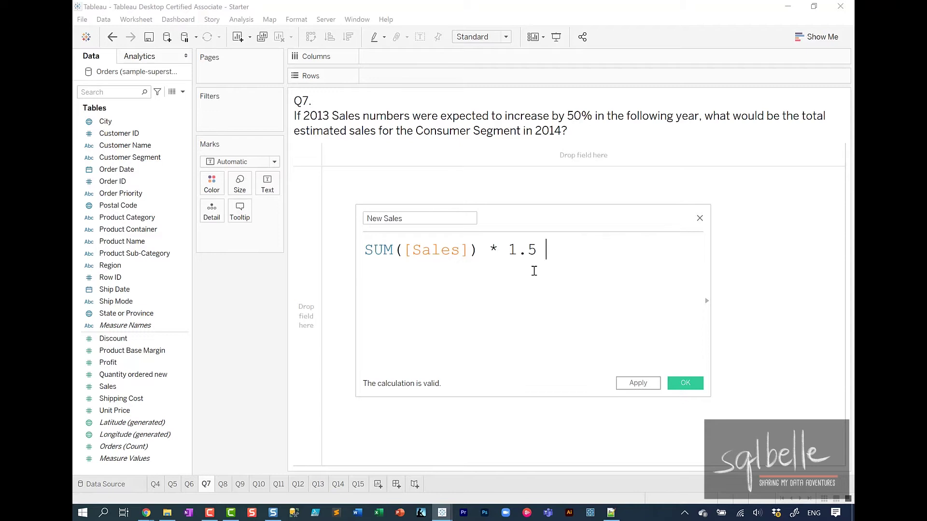
{"action": "left_click", "coordinate": [638, 383]}
Step: Save the calculation and filter the Q7 sheet to the Consumer customer segment
{"action": "left_click", "coordinate": [678, 385]}
{"action": "left_click_drag", "start_coordinate": [120, 161], "coordinate": [237, 123]}
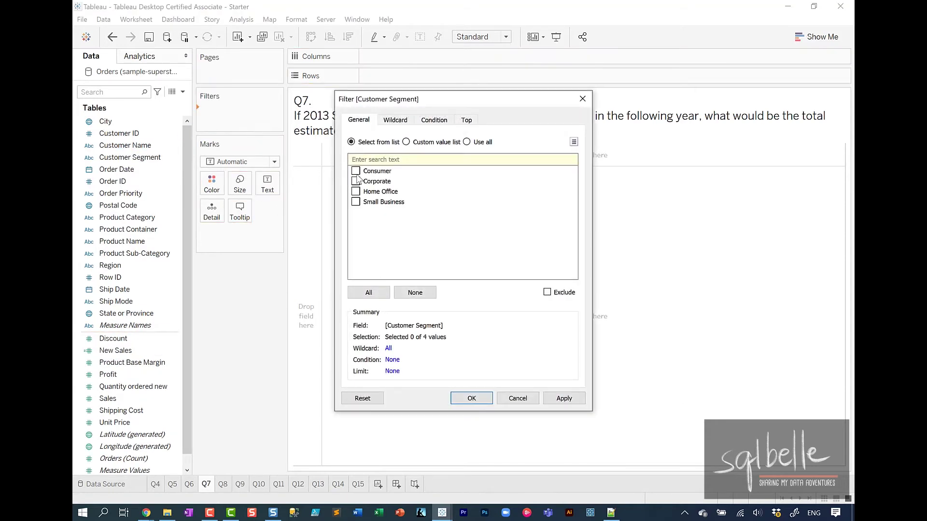
{"action": "left_click", "coordinate": [356, 172]}
{"action": "left_click", "coordinate": [471, 398]}
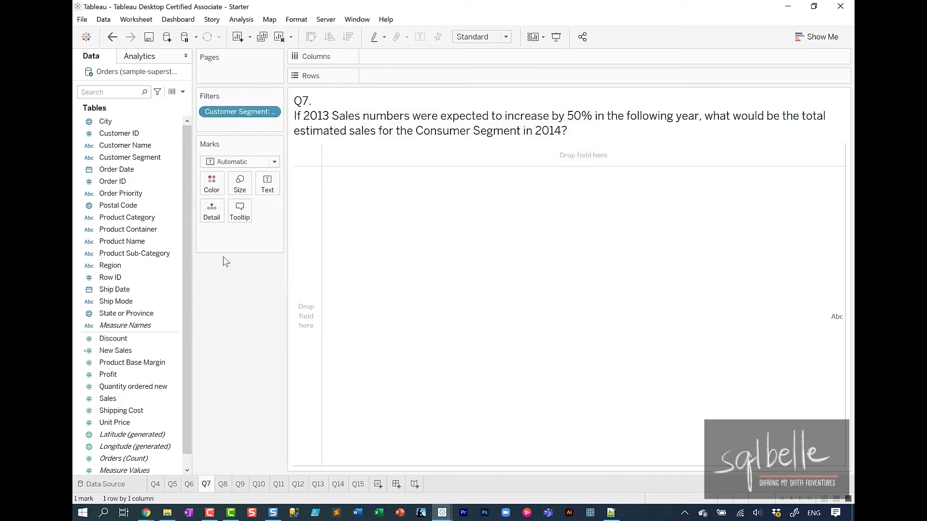
Step: Chart Sales and New Sales by order year as labelled bars
{"action": "left_click_drag", "start_coordinate": [144, 168], "coordinate": [386, 56]}
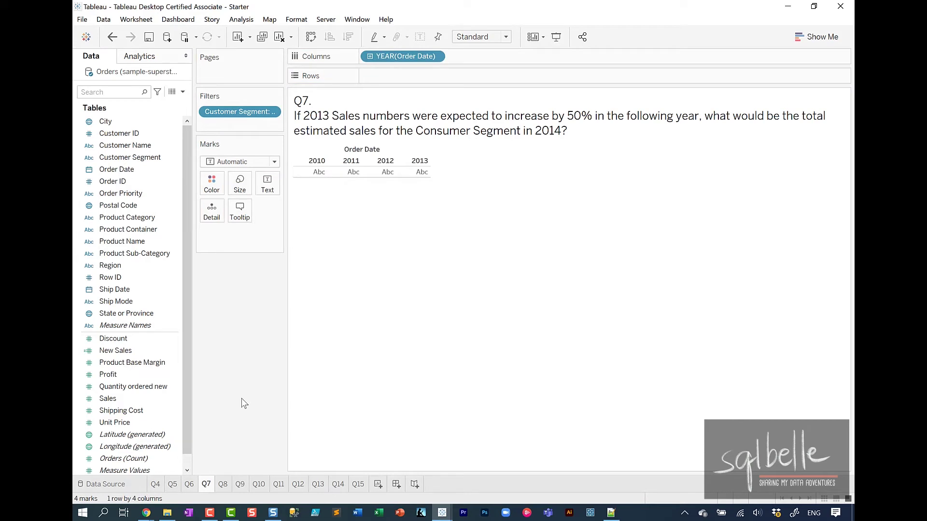
{"action": "left_click_drag", "start_coordinate": [144, 397], "coordinate": [392, 78]}
{"action": "left_click", "coordinate": [233, 167]}
{"action": "left_click", "coordinate": [225, 182]}
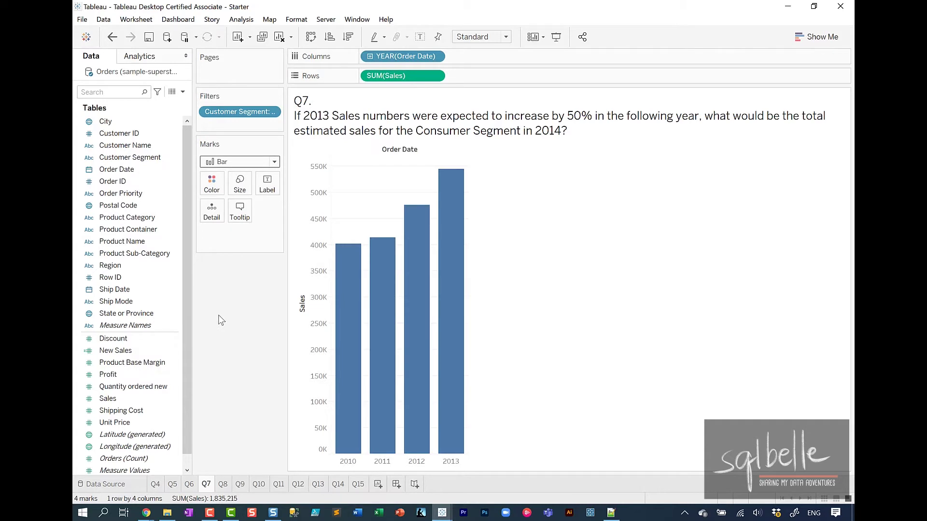
{"action": "left_click_drag", "start_coordinate": [121, 350], "coordinate": [488, 71]}
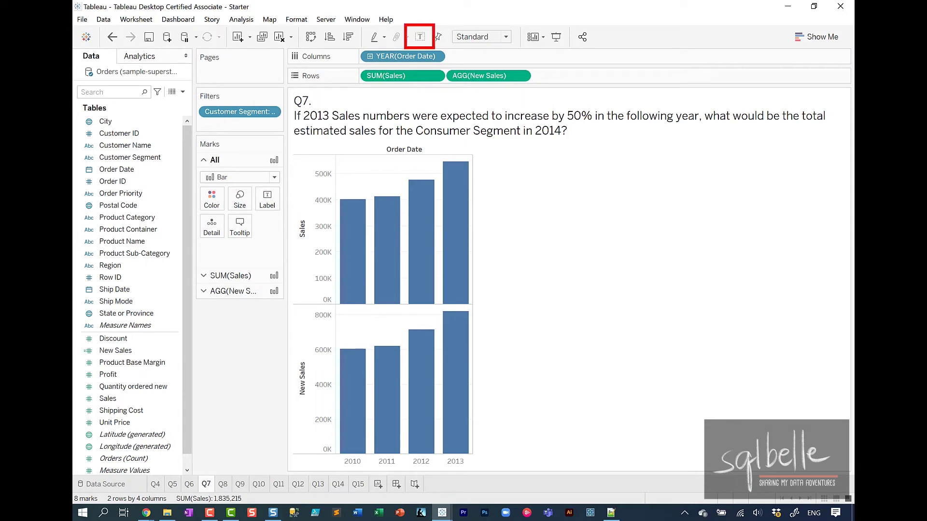
{"action": "left_click", "coordinate": [420, 37]}
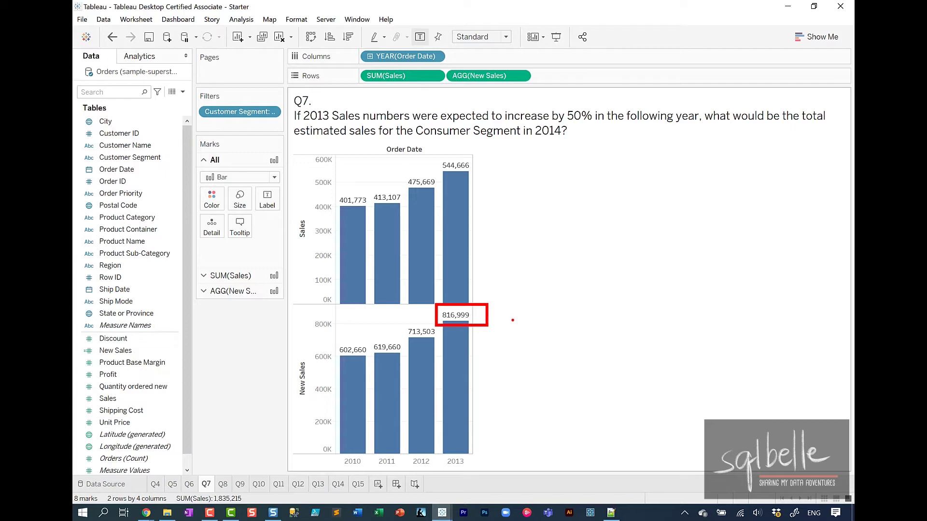
Step: Read question 8, then plot SUM(Profit) by Region and Product Category on the Q8 sheet
{"action": "key", "text": "alt+Tab"}
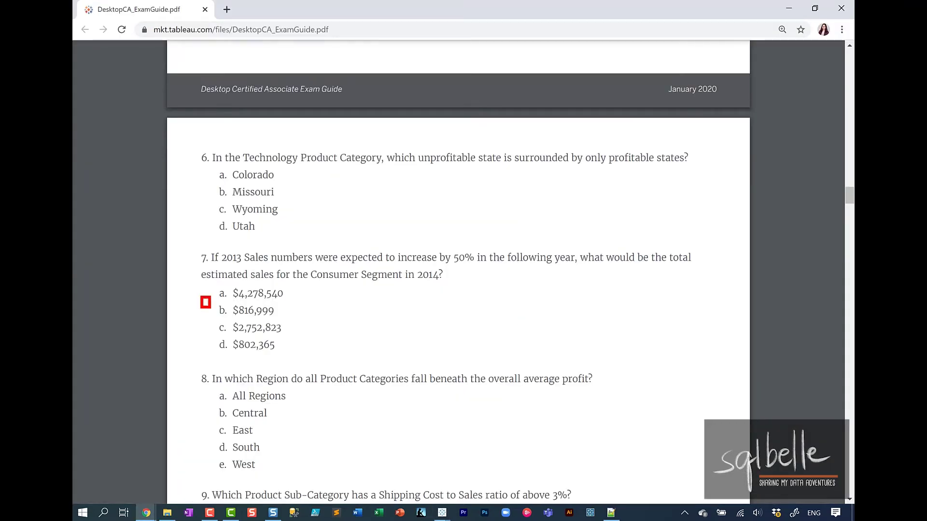
{"action": "scroll", "coordinate": [202, 297], "scroll_direction": "down", "scroll_amount": 4}
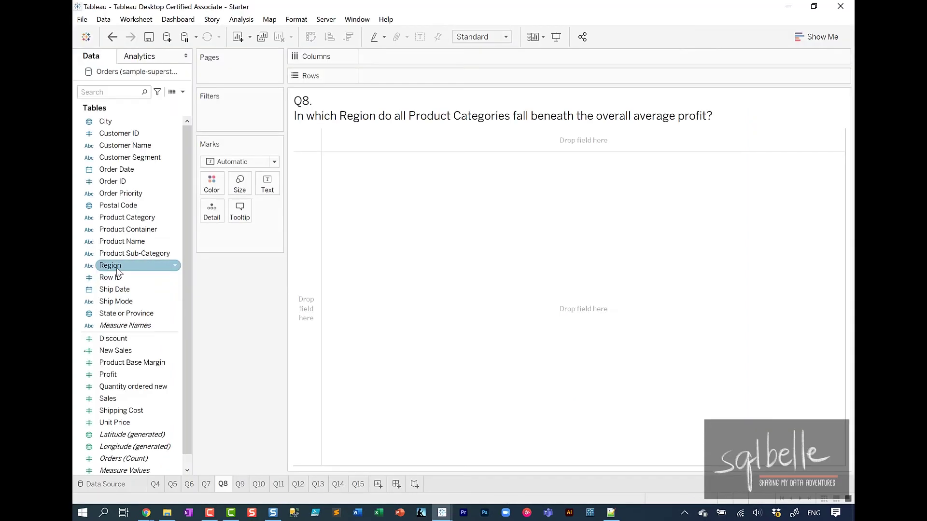
{"action": "left_click_drag", "start_coordinate": [116, 268], "coordinate": [378, 57]}
{"action": "left_click_drag", "start_coordinate": [127, 217], "coordinate": [489, 62]}
{"action": "left_click_drag", "start_coordinate": [108, 375], "coordinate": [344, 179]}
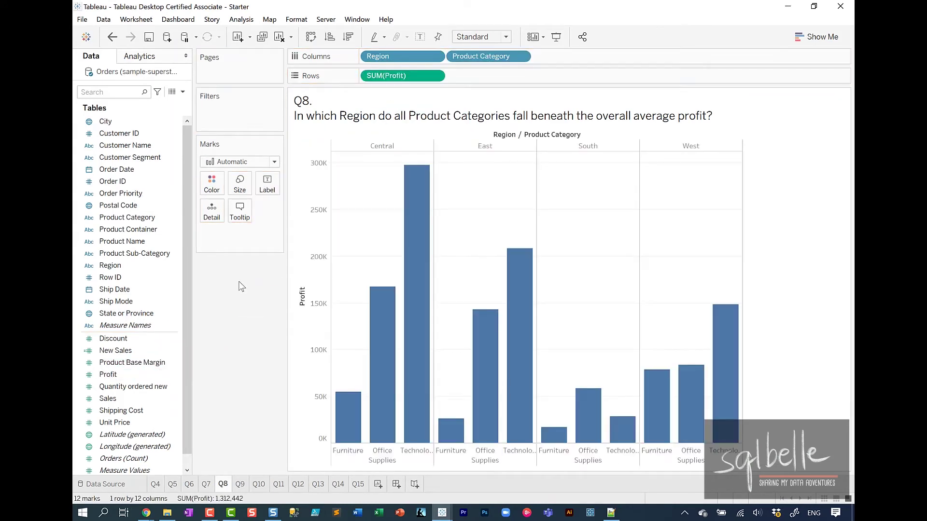
Step: Add a table-wide Average reference line to the Q8 profit bars and highlight the South bars
{"action": "left_click", "coordinate": [145, 57]}
{"action": "left_click_drag", "start_coordinate": [116, 103], "coordinate": [399, 155]}
{"action": "mouse_move", "coordinate": [534, 358]}
{"action": "left_mouse_down"}
{"action": "mouse_move", "coordinate": [614, 471]}
{"action": "mouse_move", "coordinate": [647, 474]}
{"action": "left_mouse_up"}
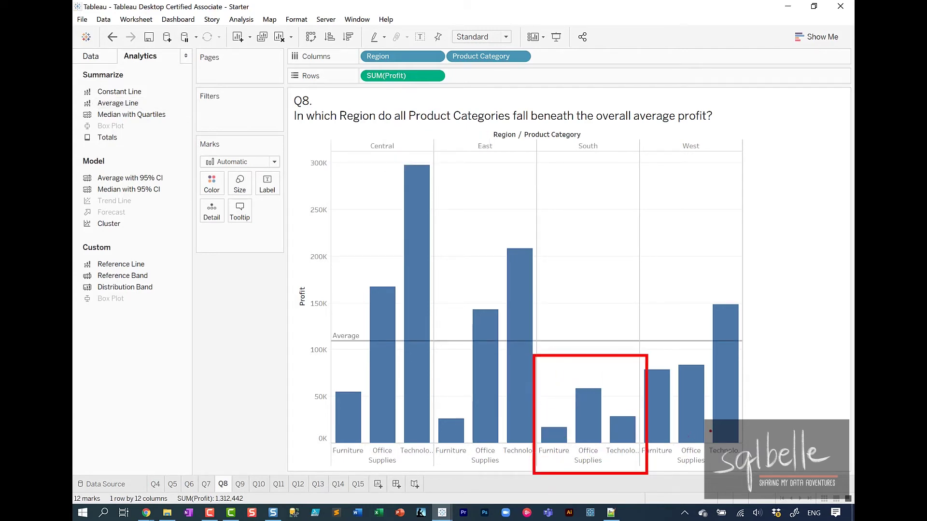
{"action": "key", "text": "Escape"}
{"action": "left_click", "coordinate": [91, 56]}
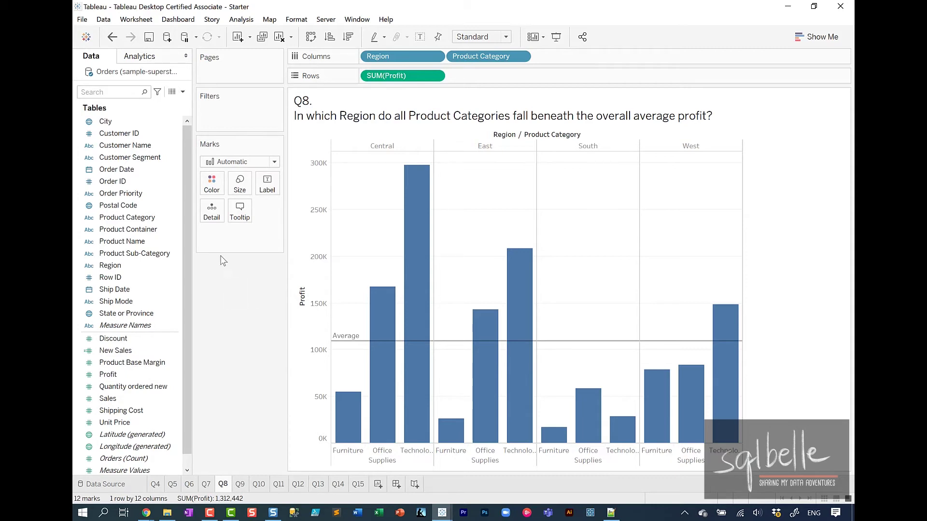
Step: Create a calculated field 'Overall Average Profit' with the formula WINDOW_AVG(SUM(Profit))
{"action": "left_click", "coordinate": [182, 92]}
{"action": "left_click", "coordinate": [186, 101]}
{"action": "type", "text": "Over"}
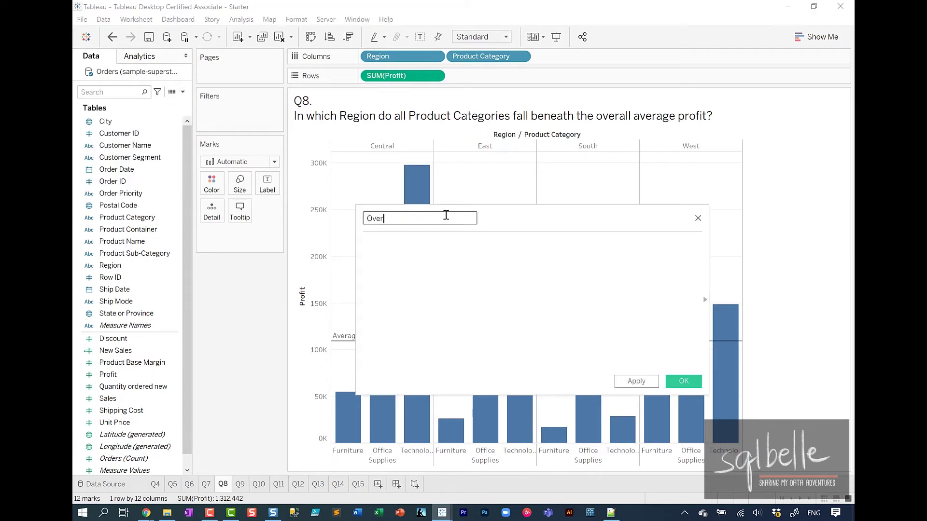
{"action": "type", "text": "all Average Profit"}
{"action": "left_click", "coordinate": [447, 286]}
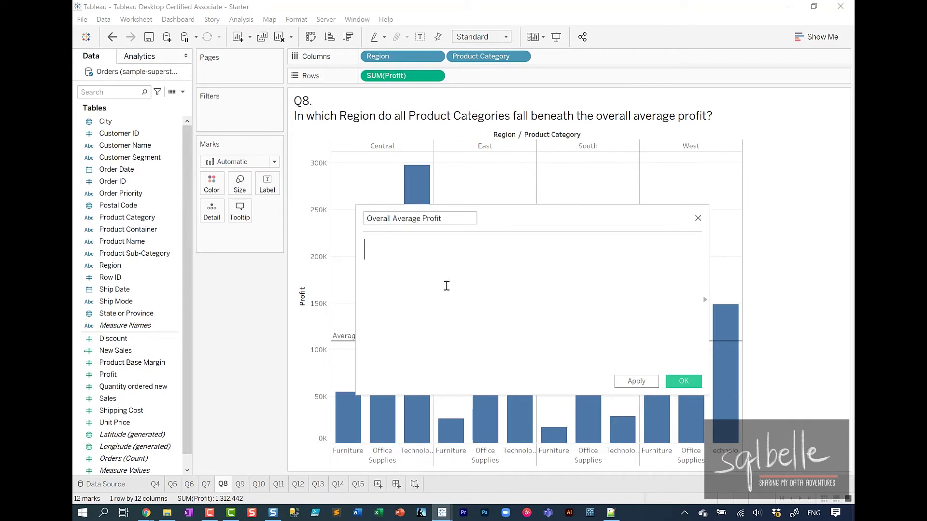
{"action": "type", "text": "WINDOW_AV"}
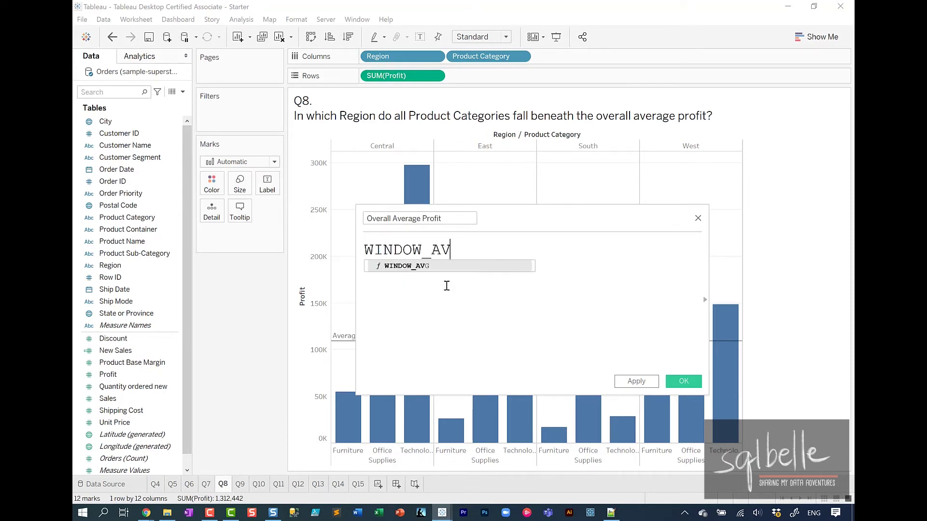
{"action": "type", "text": "E"}
{"action": "key", "text": "BackSpace"}
{"action": "type", "text": "G(SUM(P"}
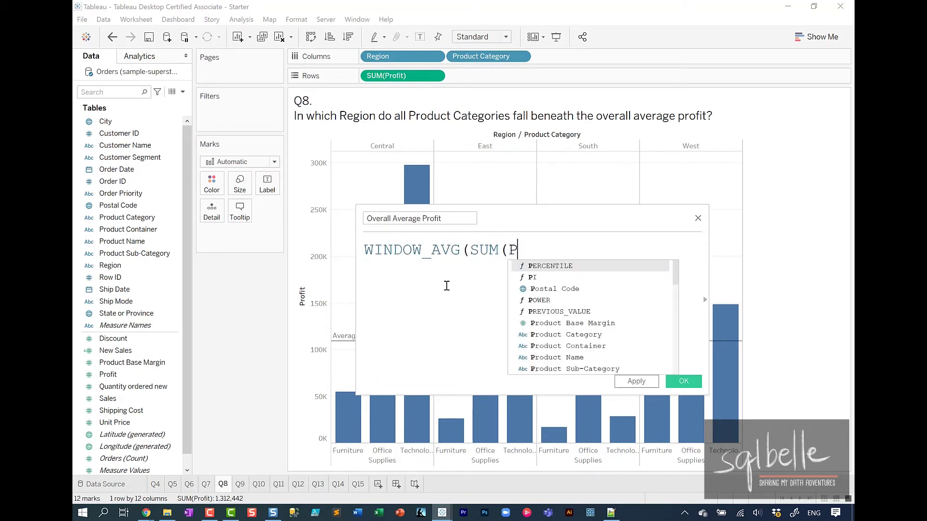
{"action": "type", "text": "rofit))"}
{"action": "key", "text": "Return"}
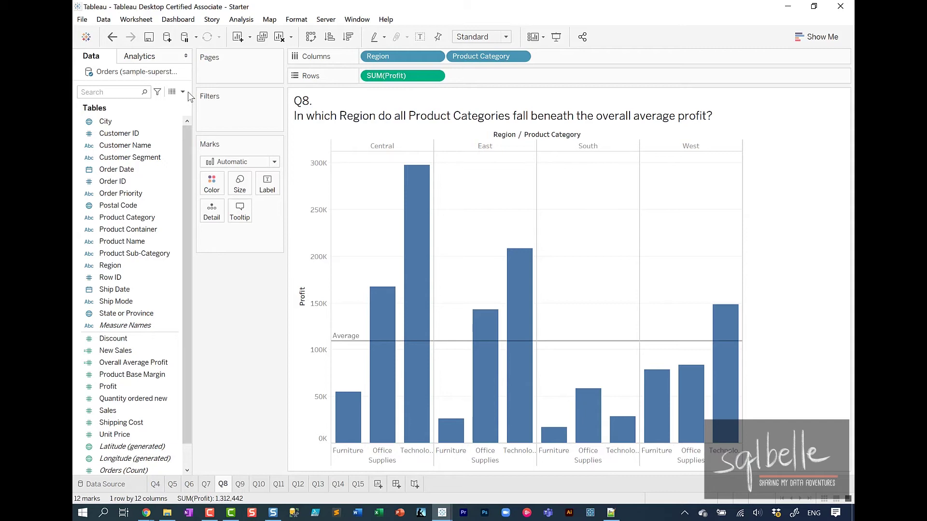
Step: Create the calculated field 'Above overall avg profit' as SUM(Profit) > Overall Average Profit
{"action": "left_click", "coordinate": [183, 92]}
{"action": "left_click", "coordinate": [106, 100]}
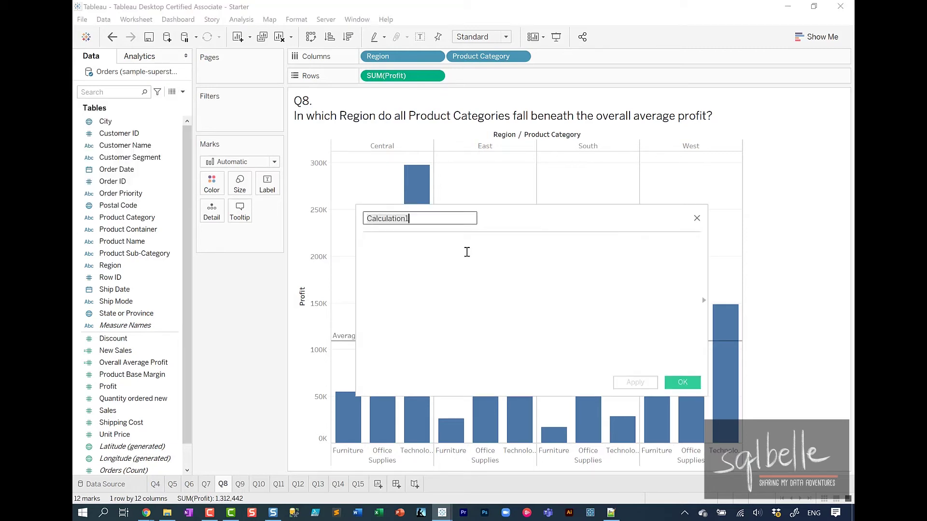
{"action": "key", "text": "BackSpace"}
{"action": "type", "text": "Abov"}
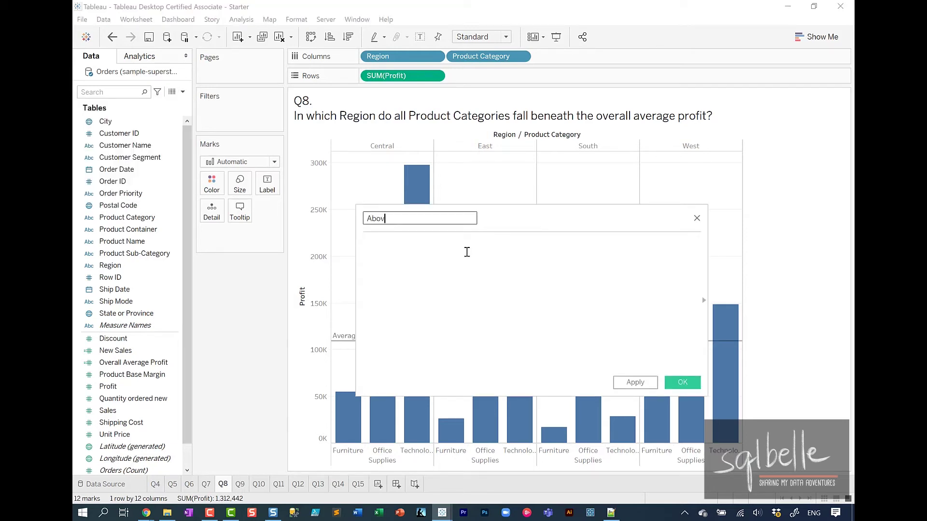
{"action": "type", "text": "e overall avg profit"}
{"action": "left_click_drag", "start_coordinate": [402, 75], "coordinate": [412, 271]}
{"action": "type", "text": ">"}
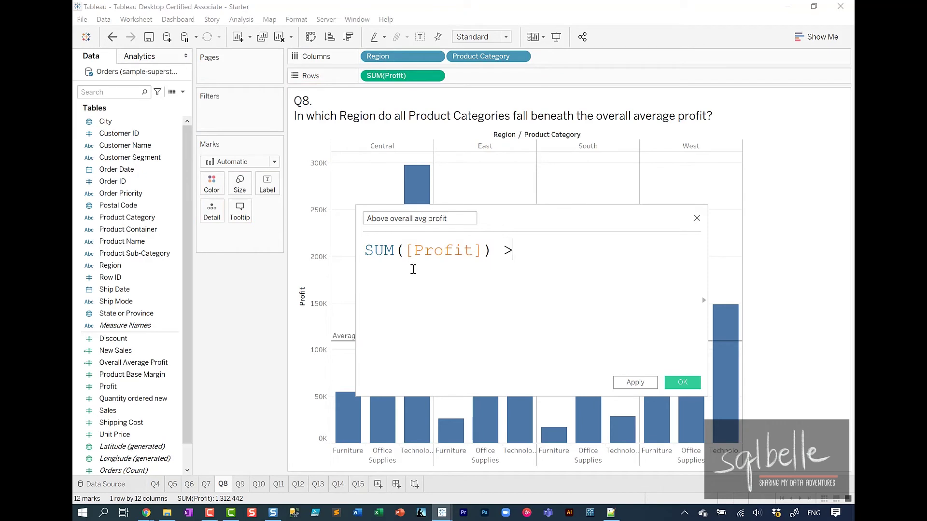
{"action": "left_click_drag", "start_coordinate": [134, 362], "coordinate": [617, 296]}
{"action": "left_click", "coordinate": [682, 382]}
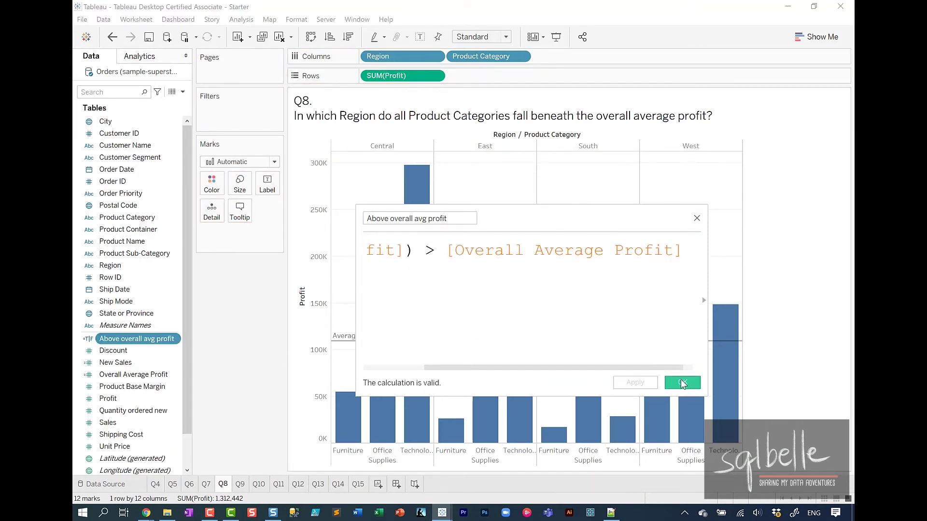
Step: Colour the Q8 bars by this flag with the Color Blind palette: True grey, False dark orange
{"action": "left_click_drag", "start_coordinate": [136, 338], "coordinate": [217, 182]}
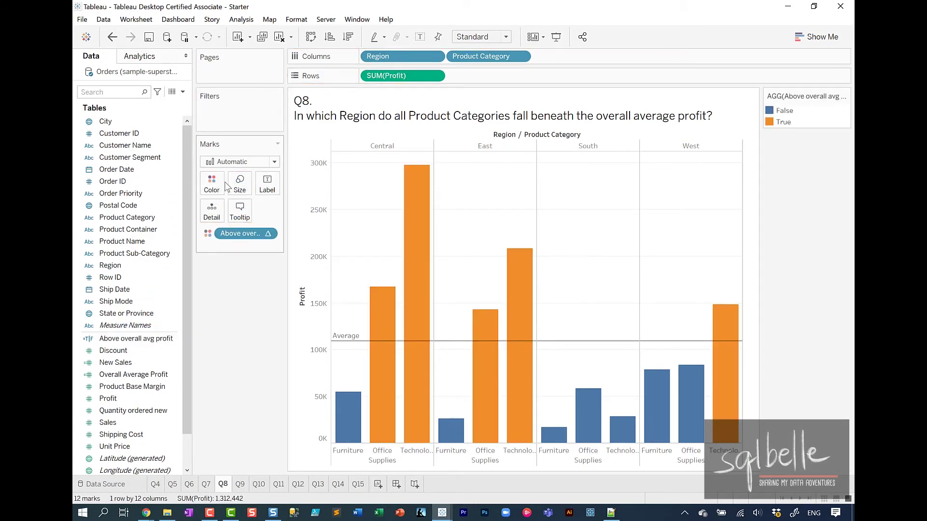
{"action": "double_click", "coordinate": [783, 123]}
{"action": "left_click", "coordinate": [536, 160]}
{"action": "left_click", "coordinate": [497, 201]}
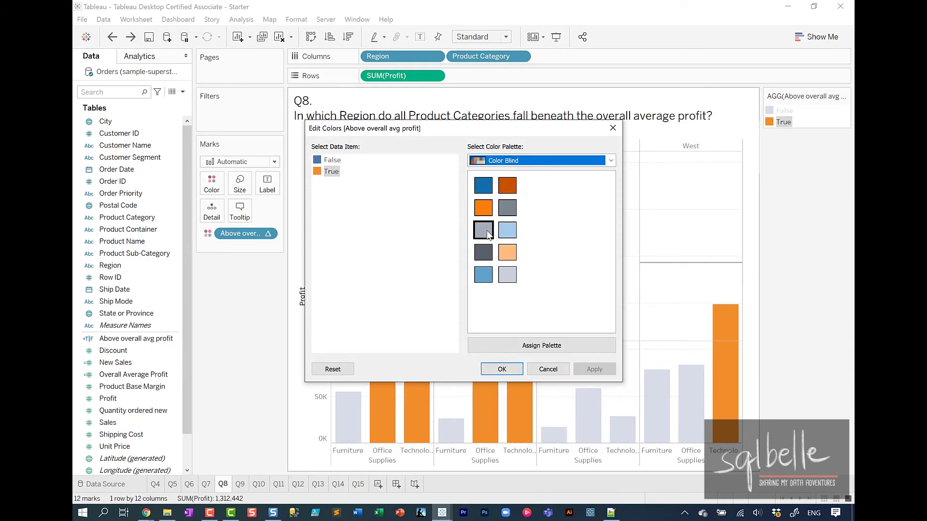
{"action": "left_click", "coordinate": [483, 230]}
{"action": "left_click", "coordinate": [332, 160]}
{"action": "left_click", "coordinate": [508, 185]}
{"action": "left_click", "coordinate": [502, 369]}
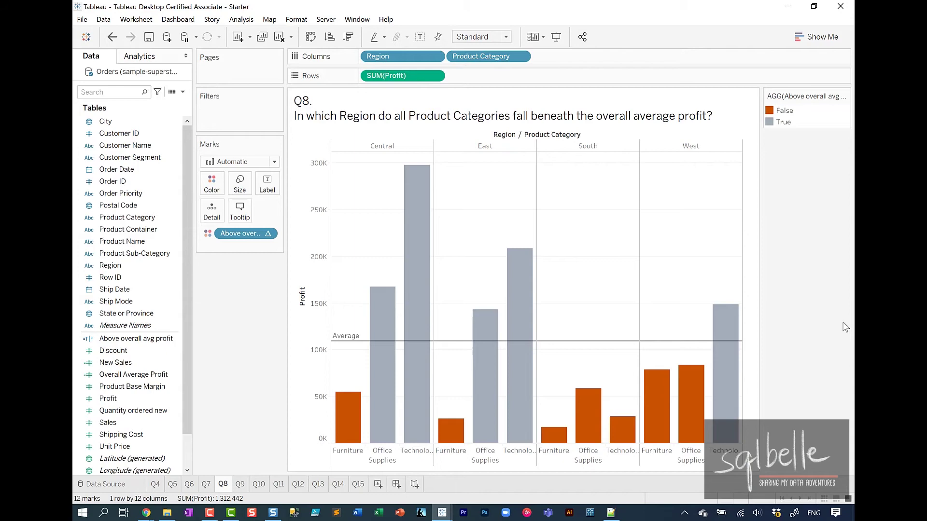
{"action": "key", "text": "alt+Tab"}
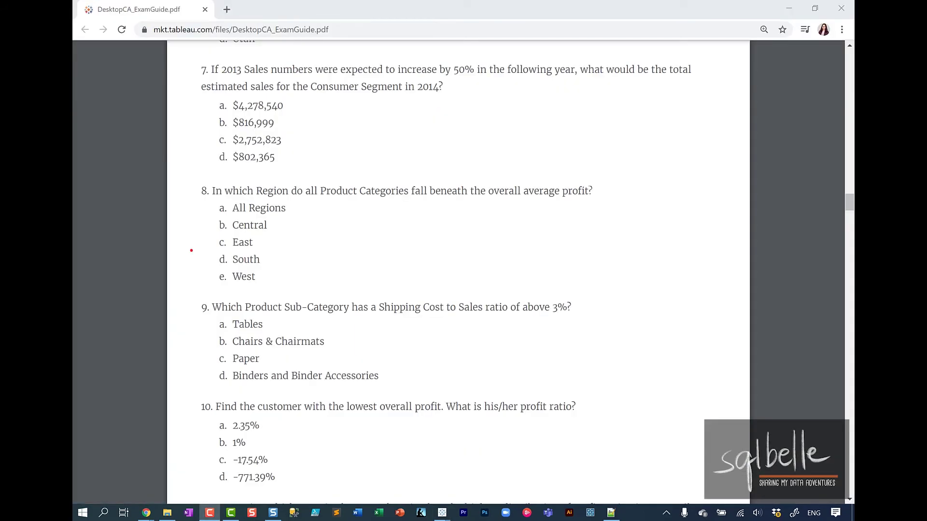
Step: Scroll the exam guide to question 9 and outline it with its answer options
{"action": "left_click_drag", "start_coordinate": [192, 249], "coordinate": [323, 279]}
{"action": "scroll", "coordinate": [192, 201], "scroll_direction": "down", "scroll_amount": 2}
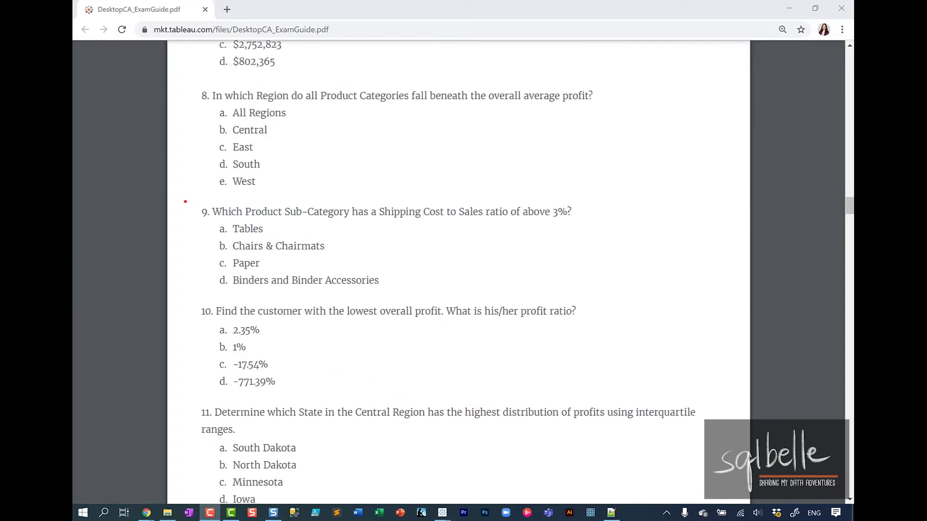
{"action": "left_click_drag", "start_coordinate": [185, 201], "coordinate": [608, 293]}
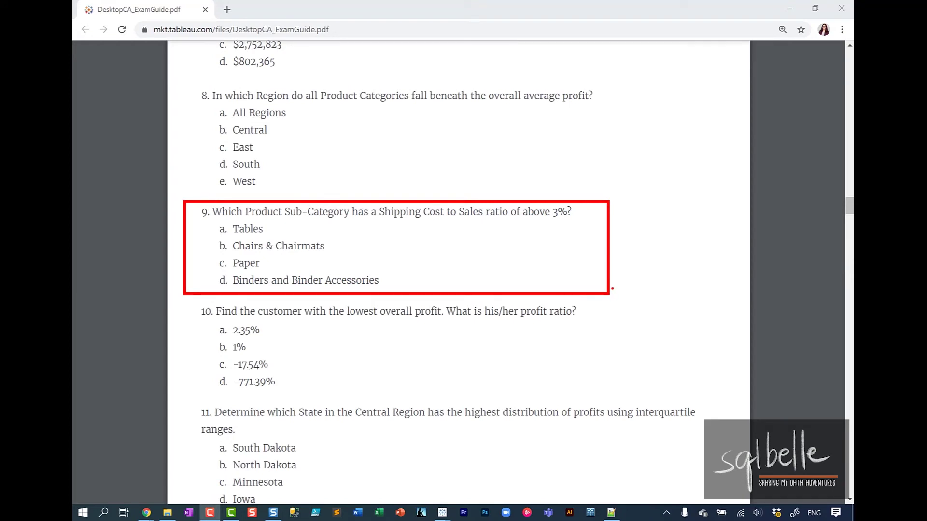
{"action": "key", "text": "alt+Tab"}
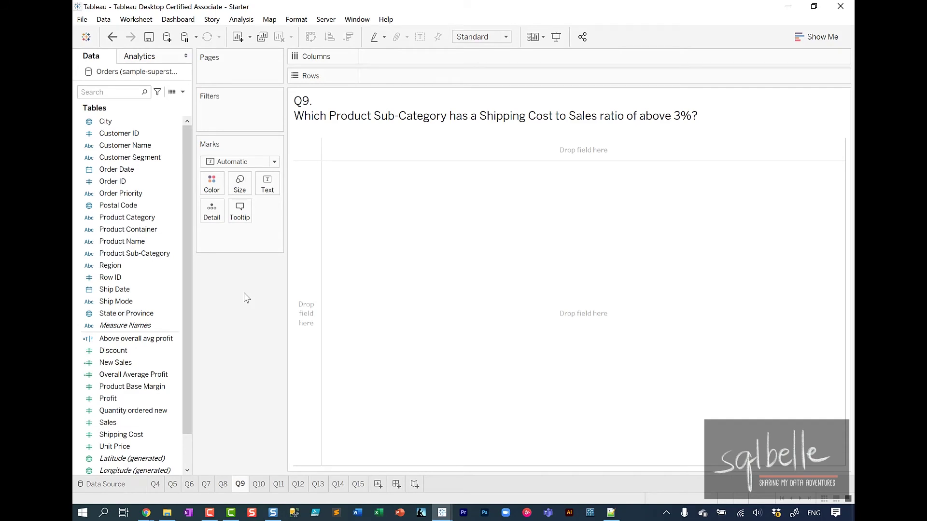
Step: Create a calculated field 'Shipping Cost to Sales Ratio' with the formula SUM([Shipping Cost])/SUM([Sales])
{"action": "left_click", "coordinate": [182, 92]}
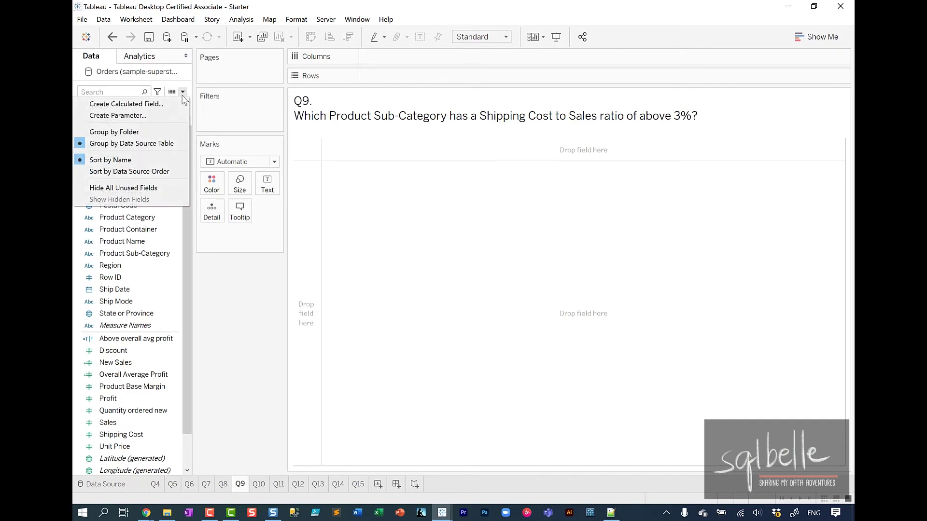
{"action": "left_click", "coordinate": [169, 103]}
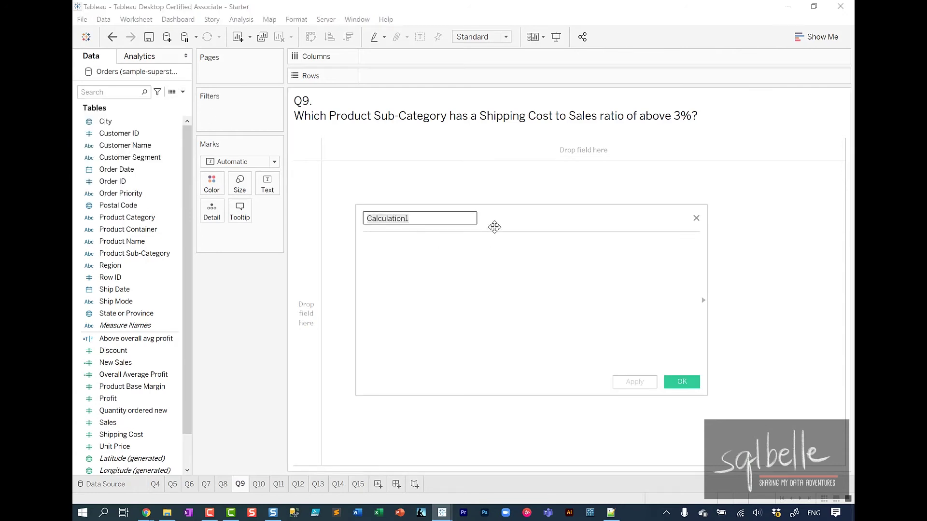
{"action": "type", "text": "Shipping Cost to Sales Ratio"}
{"action": "left_click", "coordinate": [509, 311]}
{"action": "type", "text": "SUM("}
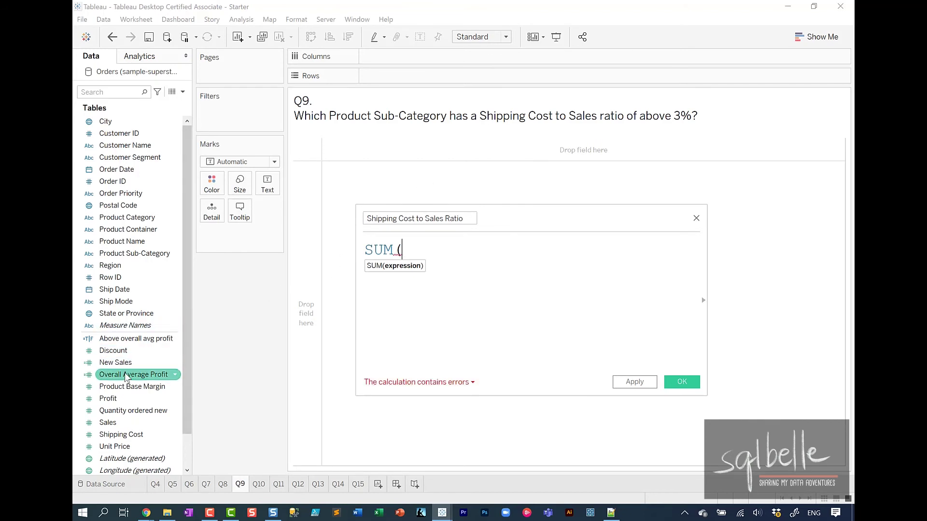
{"action": "left_click_drag", "start_coordinate": [126, 435], "coordinate": [448, 272]}
{"action": "type", "text": ")/"}
{"action": "key", "text": "Return"}
{"action": "type", "text": "SUM("}
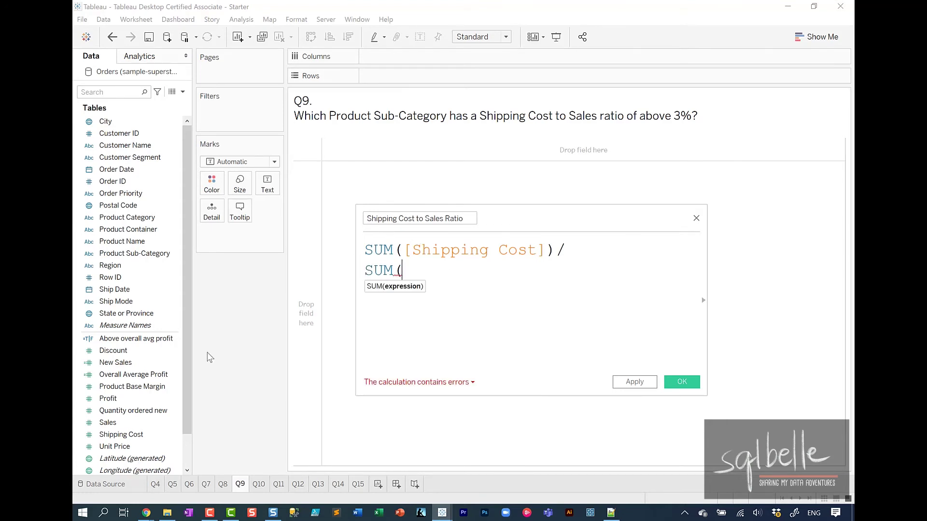
{"action": "left_click_drag", "start_coordinate": [108, 422], "coordinate": [449, 308]}
Step: Finish and save the ratio calculation, then set its default number format to Percentage
{"action": "type", "text": ")"}
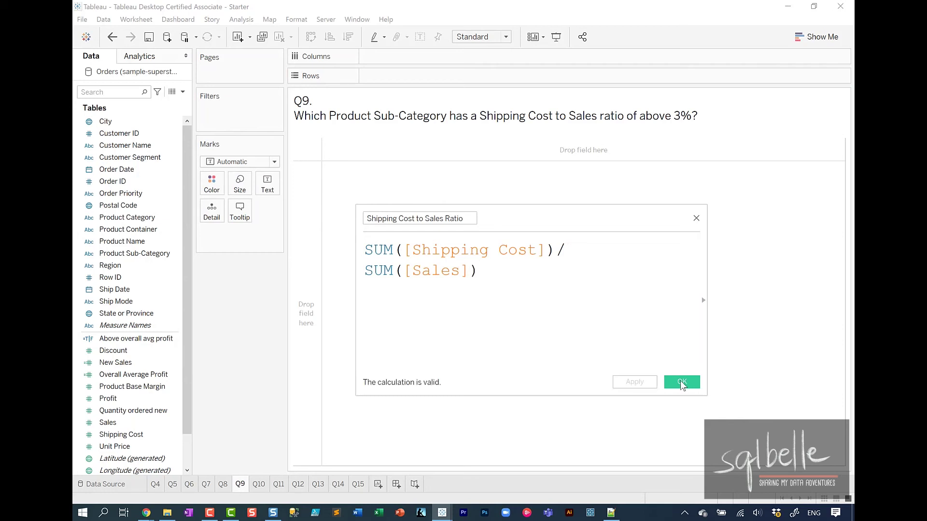
{"action": "left_click", "coordinate": [681, 382]}
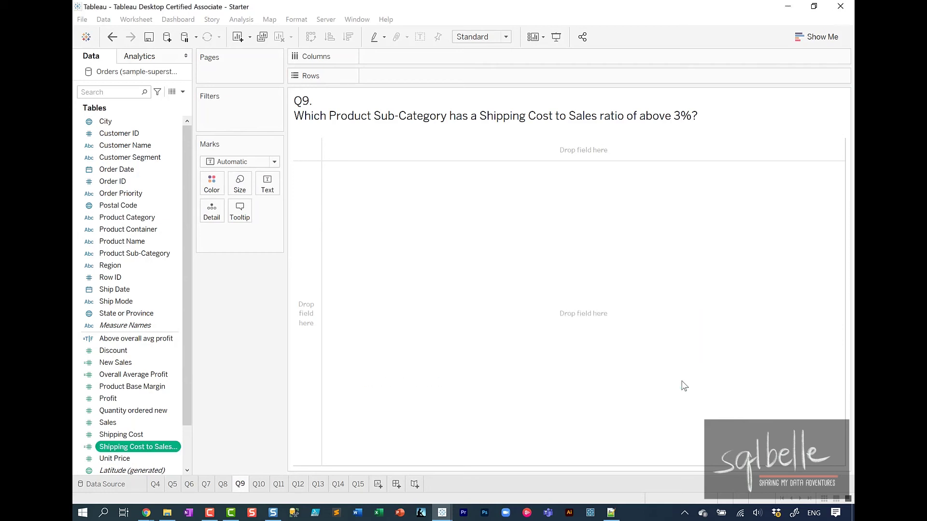
{"action": "right_click", "coordinate": [153, 448]}
{"action": "mouse_move", "coordinate": [192, 458]}
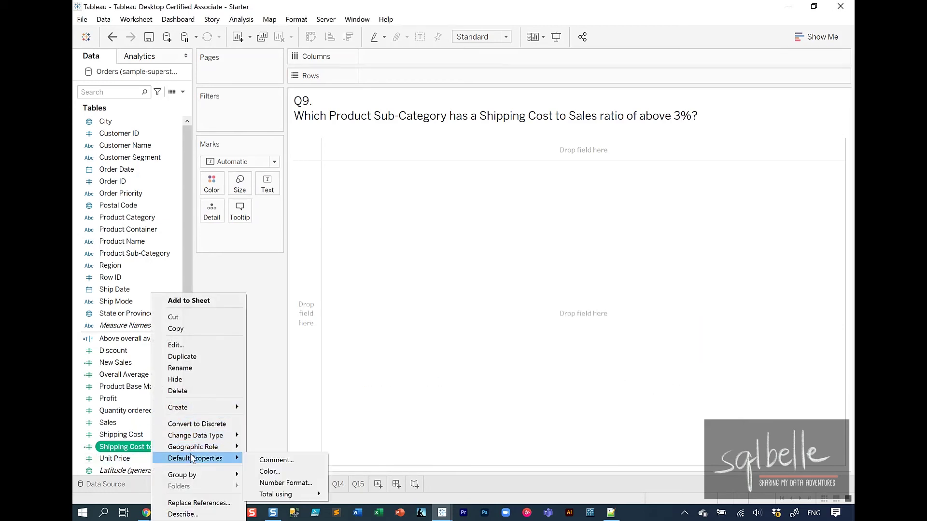
{"action": "left_click", "coordinate": [285, 483]}
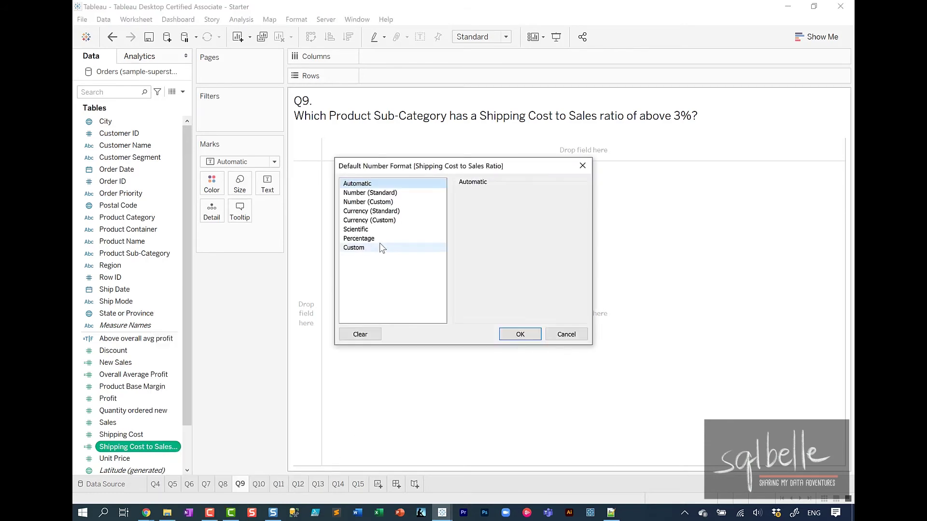
{"action": "left_click", "coordinate": [367, 239]}
{"action": "left_click", "coordinate": [517, 333]}
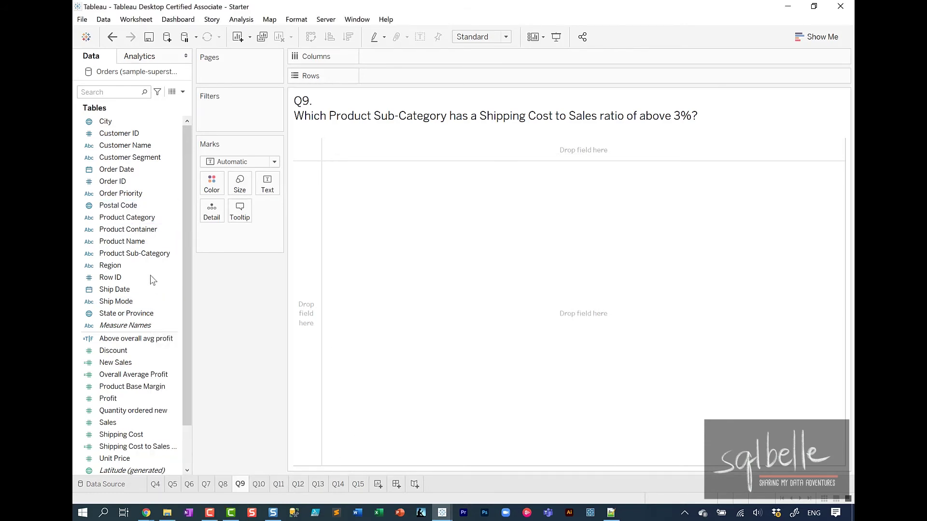
Step: Chart Product Sub-Category on Rows against the ratio on Columns, sorted descending
{"action": "left_click_drag", "start_coordinate": [134, 253], "coordinate": [414, 81]}
{"action": "left_click", "coordinate": [147, 446]}
{"action": "left_click_drag", "start_coordinate": [141, 450], "coordinate": [440, 57]}
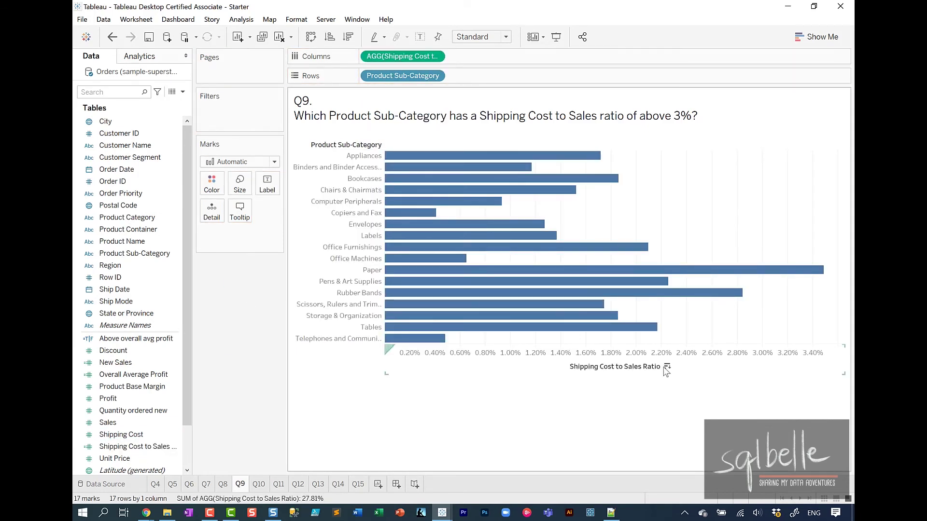
{"action": "left_click", "coordinate": [666, 367]}
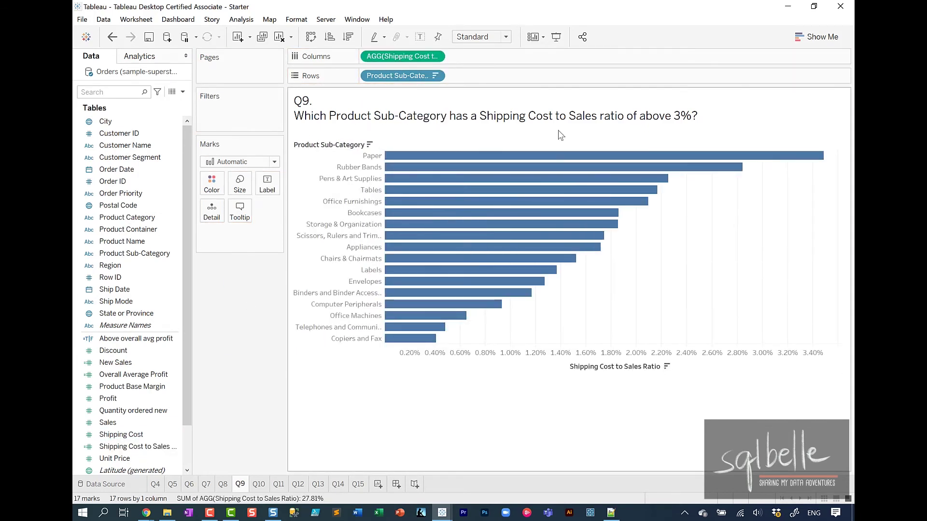
Step: Show a ratio range filter with a 3% minimum, leaving only Paper, and outline answer c. Paper
{"action": "left_click", "coordinate": [435, 57]}
{"action": "left_click", "coordinate": [409, 90]}
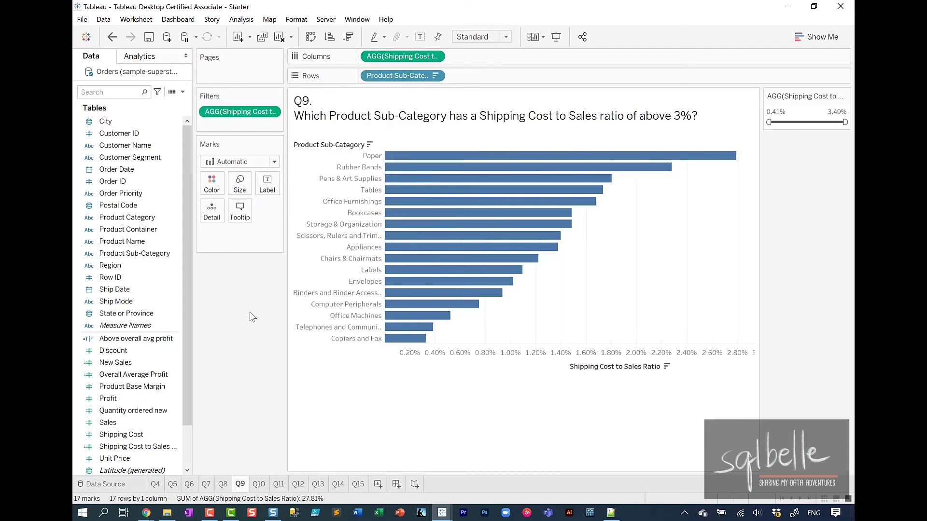
{"action": "left_click", "coordinate": [799, 112]}
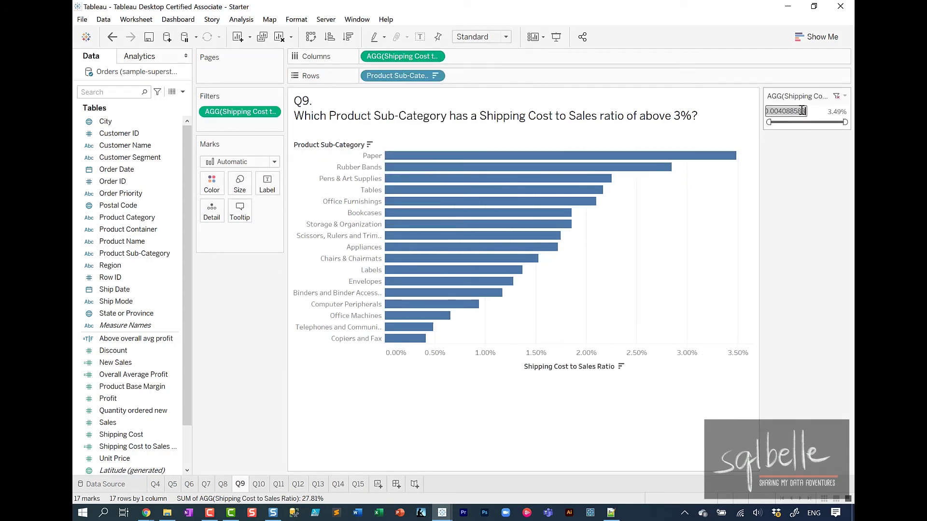
{"action": "type", "text": "00"}
{"action": "key", "text": "Return"}
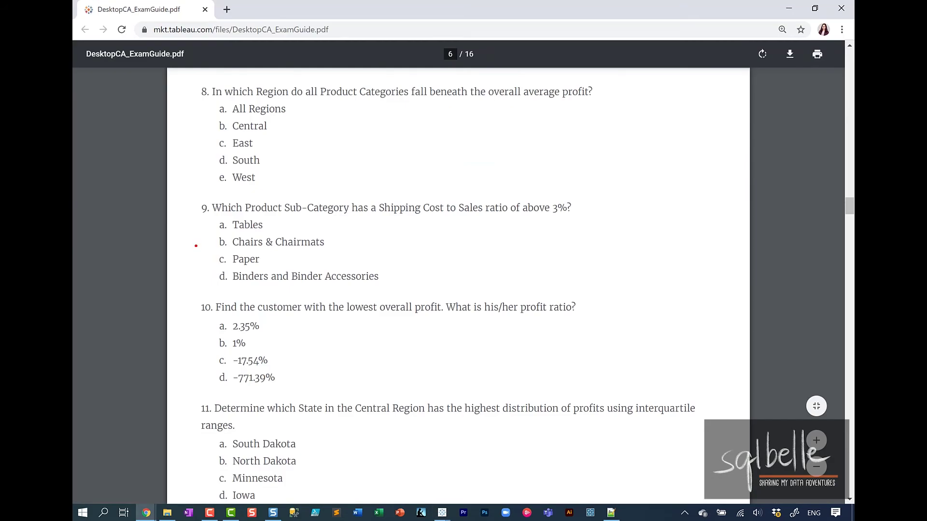
{"action": "left_click_drag", "start_coordinate": [196, 246], "coordinate": [276, 270]}
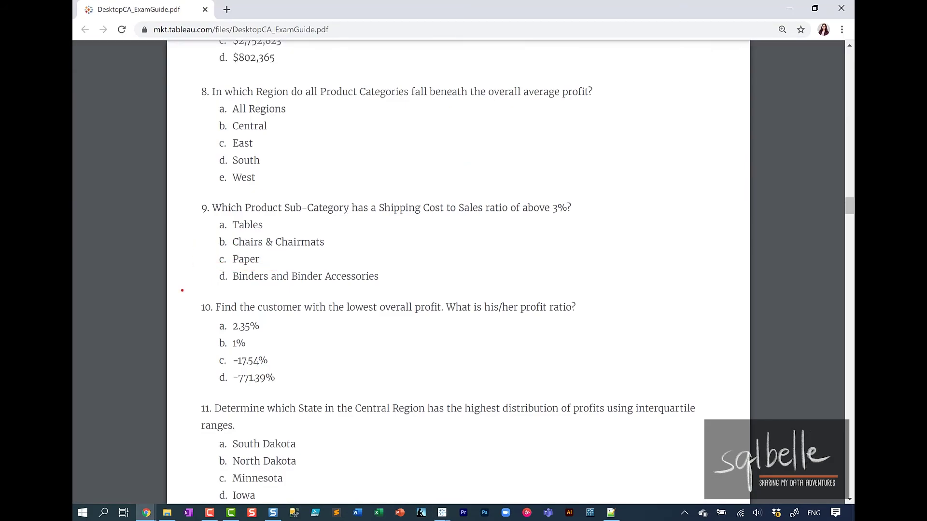
Step: Outline question 10 and its answers in the guide, then return to the Q10 worksheet
{"action": "left_click_drag", "start_coordinate": [182, 290], "coordinate": [610, 396]}
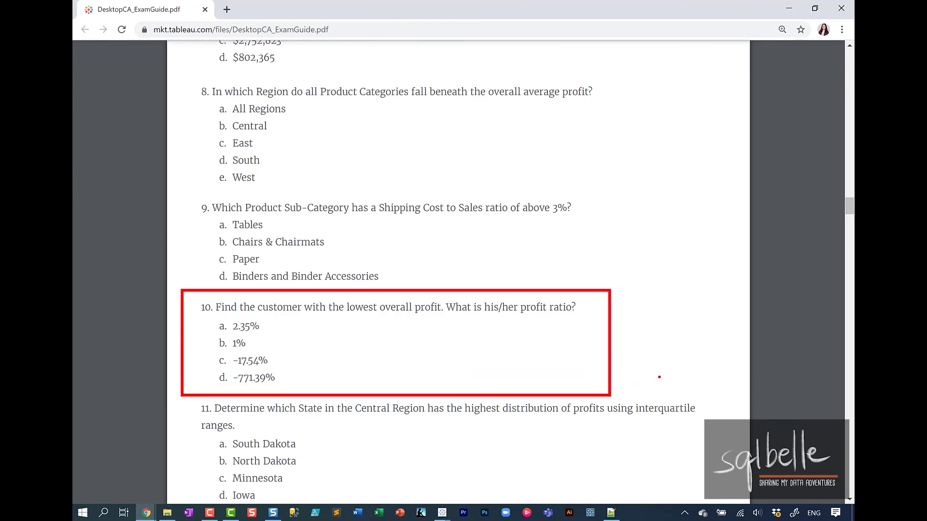
{"action": "key", "text": "alt+Tab"}
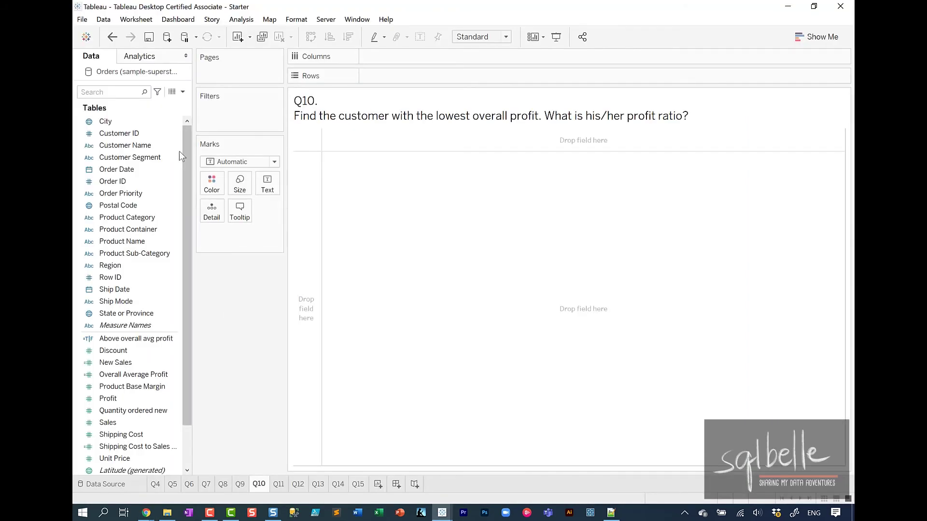
Step: Create a valid Profit Ratio calculated field defined as SUM([Profit])/SUM([Sales])
{"action": "left_click", "coordinate": [183, 91]}
{"action": "left_click", "coordinate": [106, 100]}
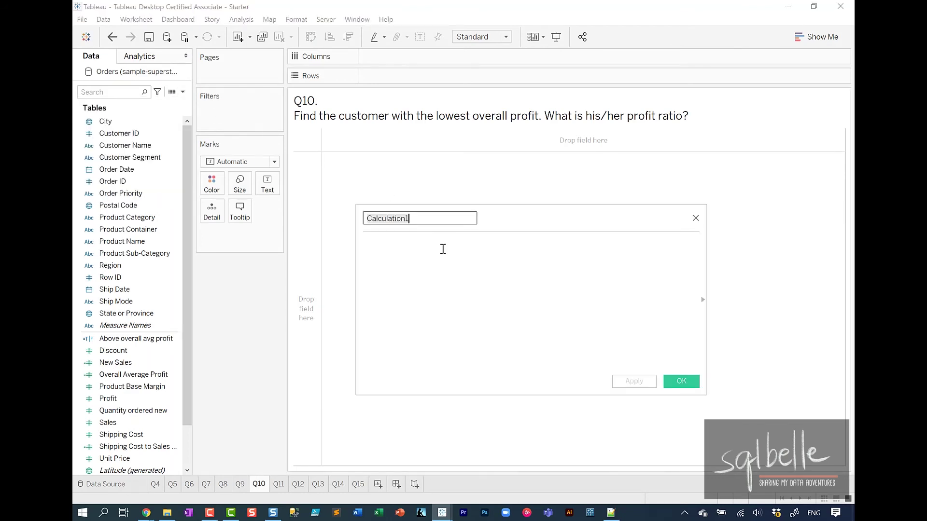
{"action": "type", "text": "Profit Ratio"}
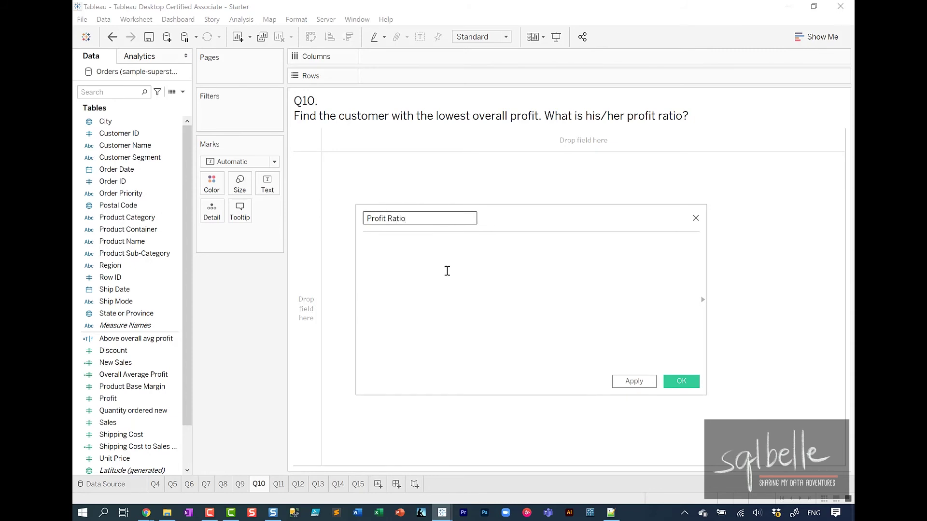
{"action": "left_click", "coordinate": [442, 248]}
{"action": "type", "text": "SUM("}
{"action": "left_click_drag", "start_coordinate": [108, 399], "coordinate": [481, 301]}
{"action": "type", "text": ")/ "}
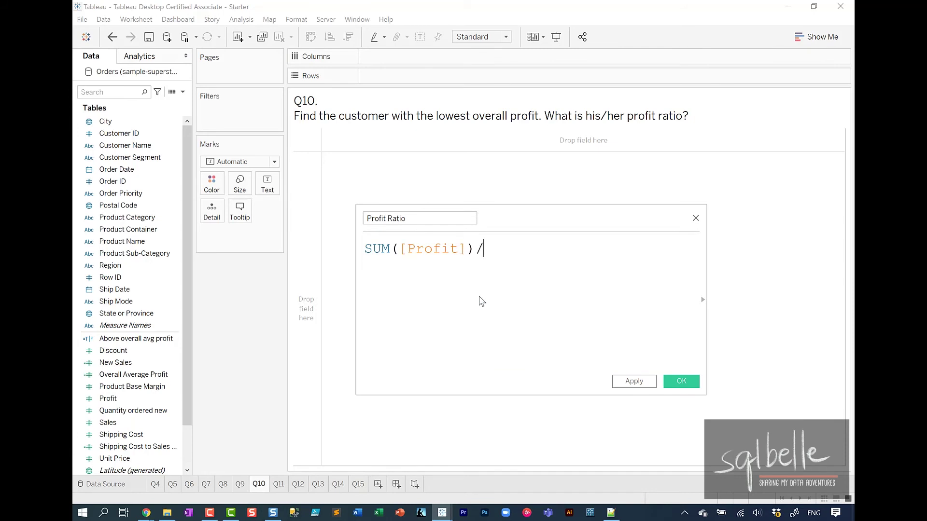
{"action": "type", "text": "SUM("}
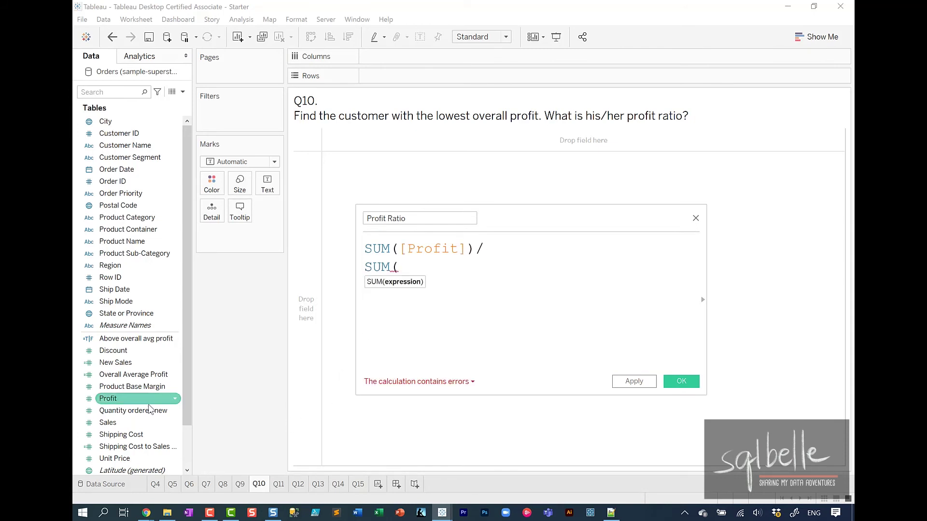
{"action": "left_click_drag", "start_coordinate": [108, 423], "coordinate": [502, 286]}
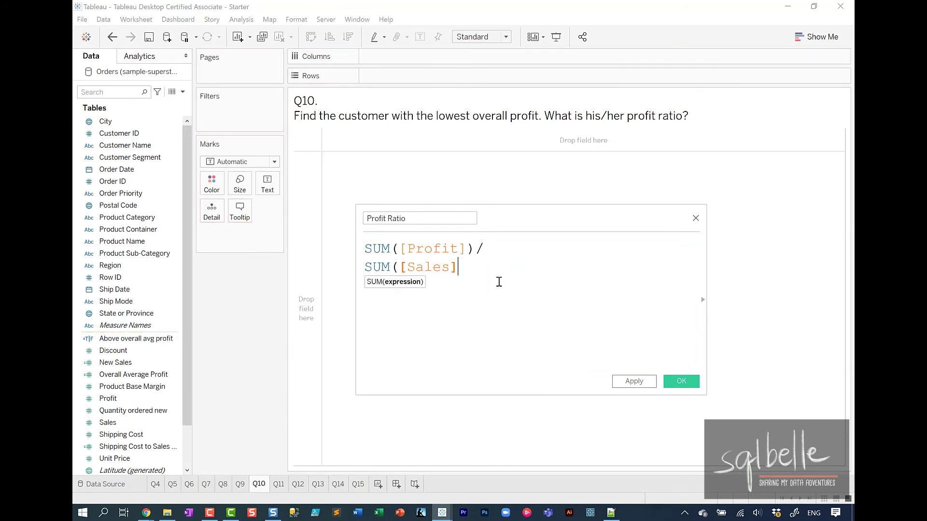
{"action": "type", "text": ")"}
{"action": "left_click", "coordinate": [632, 383]}
{"action": "left_click", "coordinate": [681, 381]}
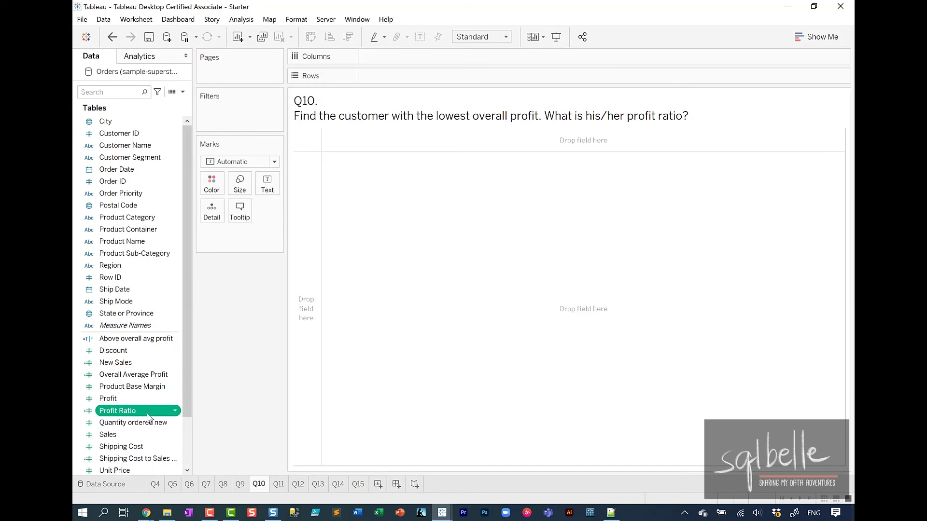
Step: Set Profit Ratio's default number format to Percentage
{"action": "right_click", "coordinate": [147, 418]}
{"action": "mouse_move", "coordinate": [212, 350]}
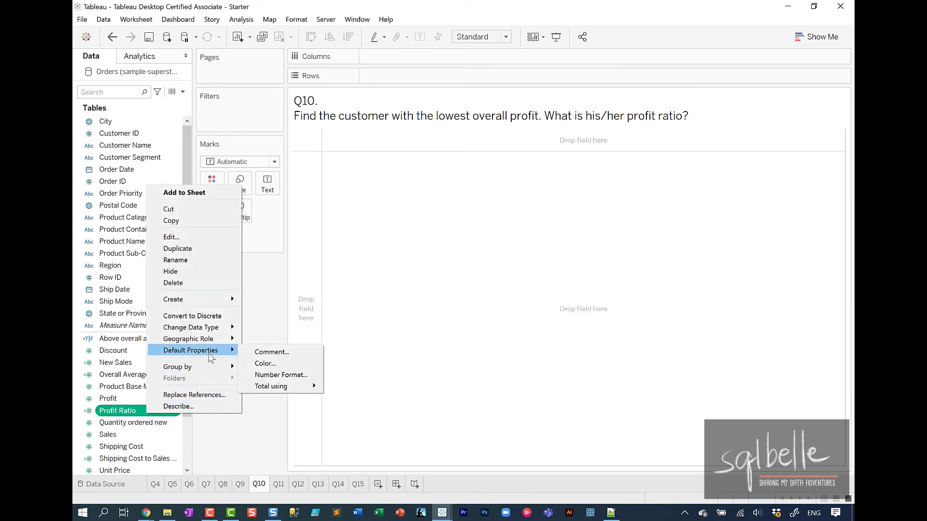
{"action": "left_click", "coordinate": [277, 375]}
{"action": "left_click", "coordinate": [366, 238]}
{"action": "left_click", "coordinate": [512, 334]}
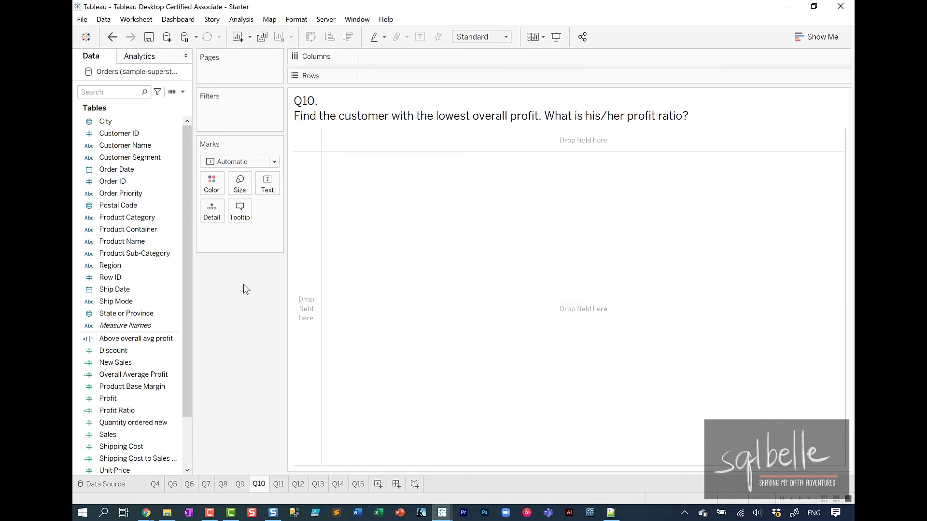
Step: Combine Customer ID and Customer Name into a single combined field
{"action": "left_click", "coordinate": [152, 134]}
{"action": "left_click", "coordinate": [155, 143], "text": "ctrl"}
{"action": "right_click", "coordinate": [155, 144]}
{"action": "mouse_move", "coordinate": [186, 183]}
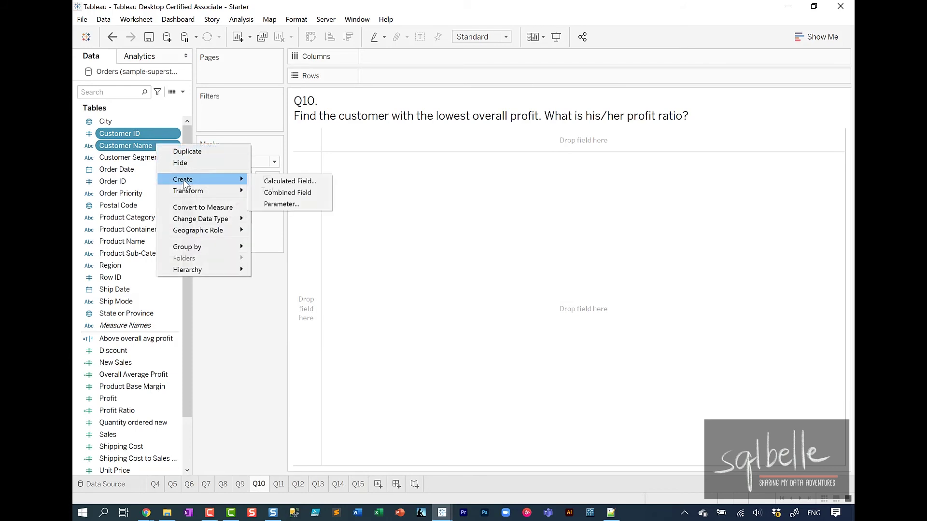
{"action": "left_click", "coordinate": [288, 192]}
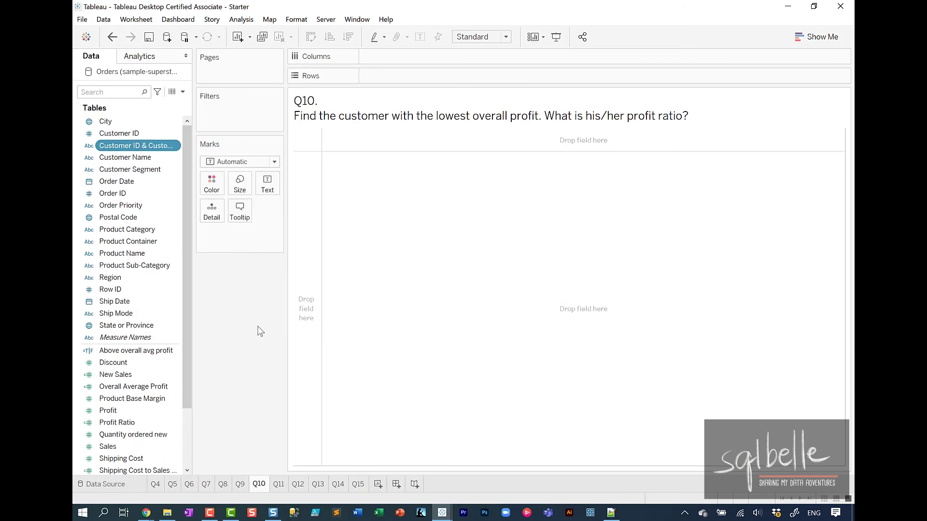
Step: Chart profit per combined customer, sorted lowest first, labelled with Profit Ratio (lowest -771.39%)
{"action": "left_click_drag", "start_coordinate": [135, 144], "coordinate": [395, 76]}
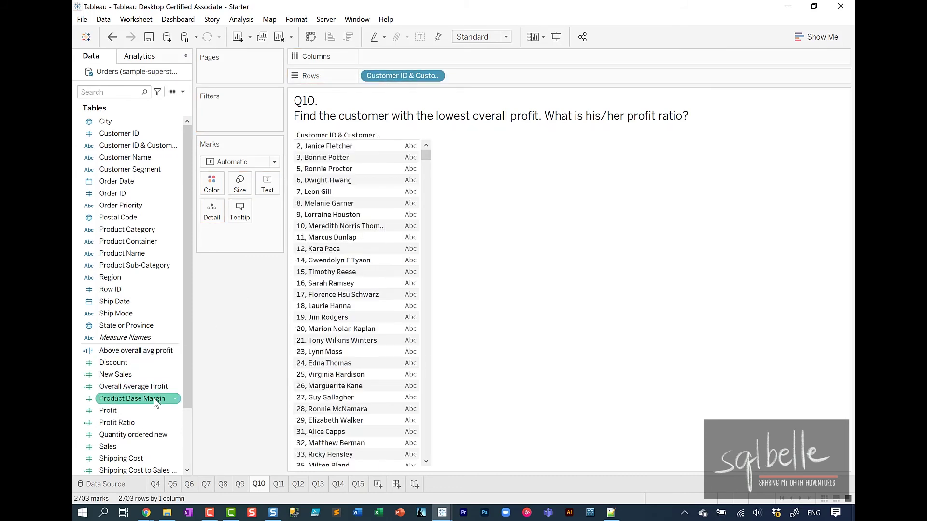
{"action": "left_click_drag", "start_coordinate": [139, 411], "coordinate": [395, 56]}
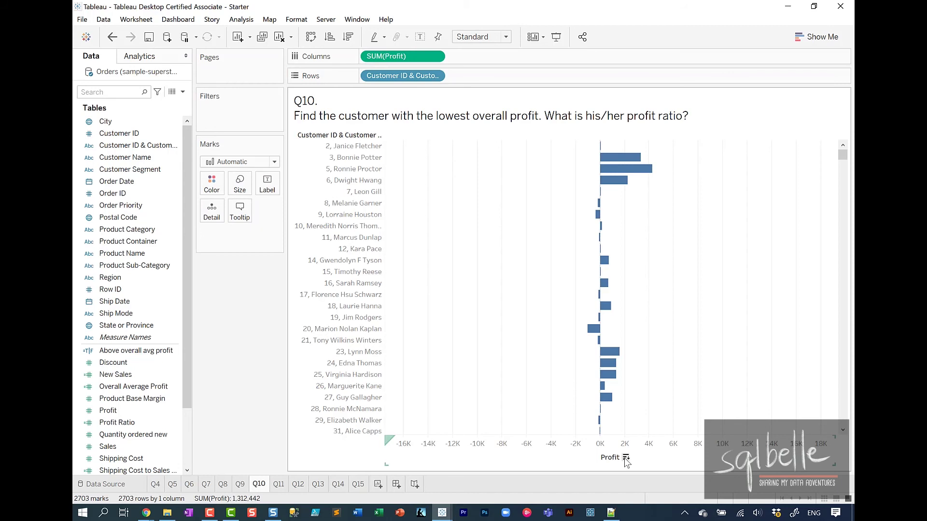
{"action": "left_click", "coordinate": [625, 458]}
{"action": "left_click", "coordinate": [625, 458]}
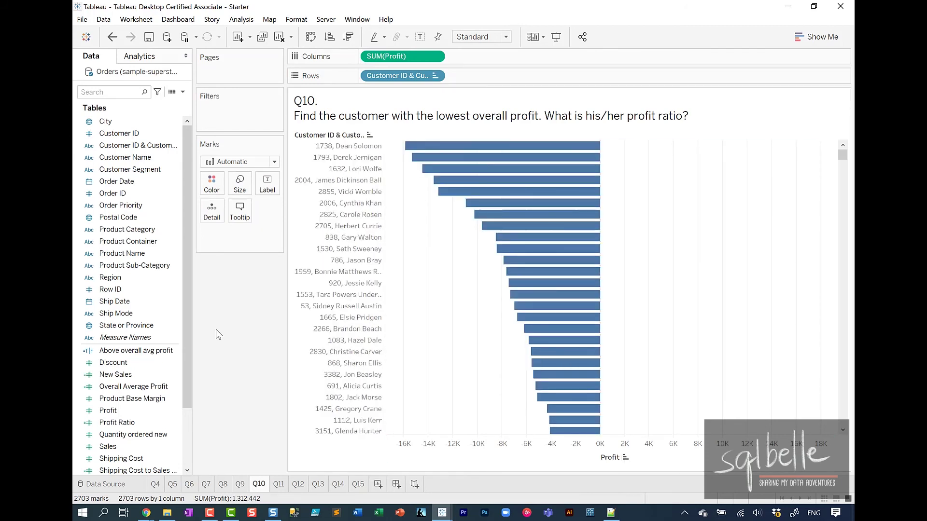
{"action": "left_click_drag", "start_coordinate": [116, 422], "coordinate": [267, 186]}
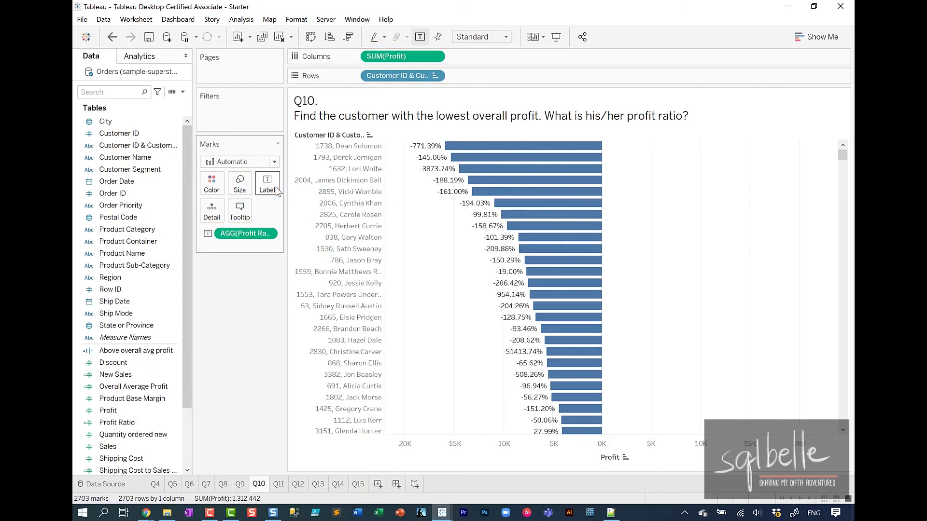
{"action": "mouse_move", "coordinate": [290, 126]}
{"action": "left_mouse_down"}
{"action": "mouse_move", "coordinate": [333, 145]}
{"action": "mouse_move", "coordinate": [624, 162]}
{"action": "left_mouse_up"}
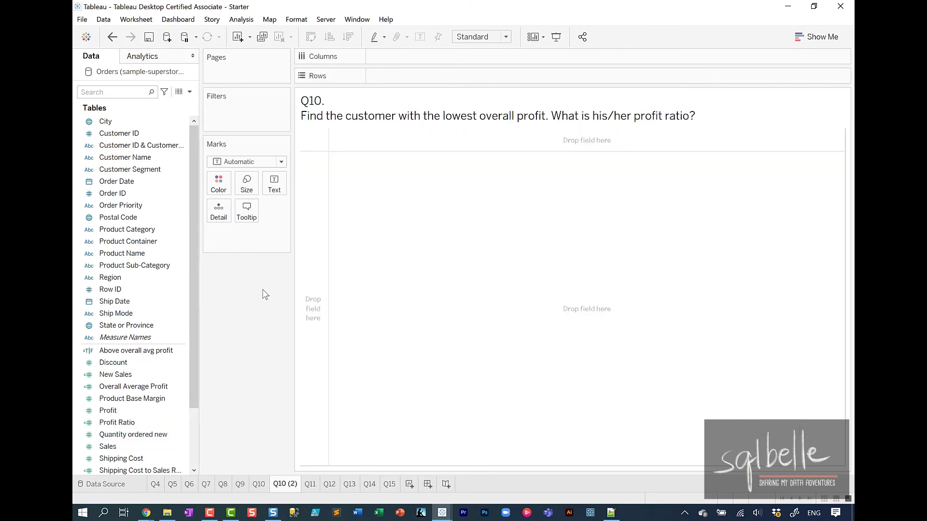
Step: On Q10 (2), chart SUM(Profit) for all Customer IDs, labelled with Profit Ratio
{"action": "left_click_drag", "start_coordinate": [161, 133], "coordinate": [404, 84]}
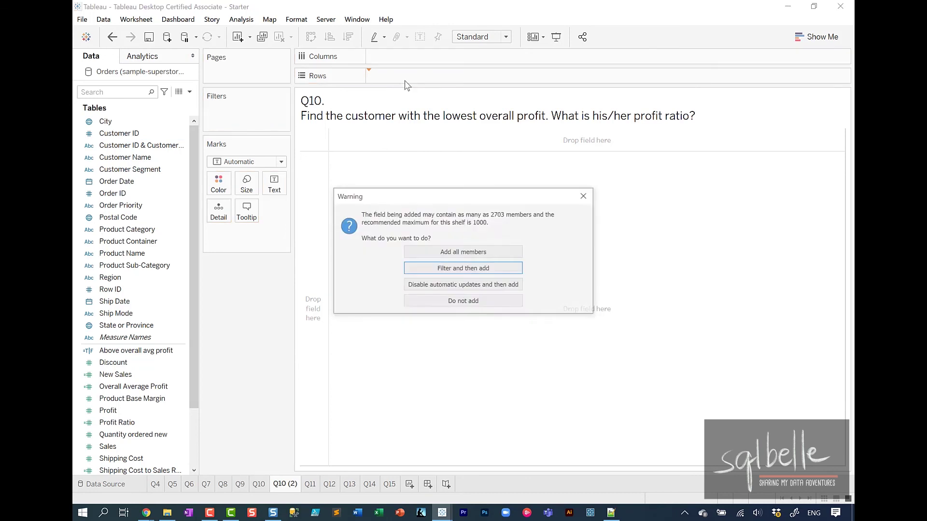
{"action": "left_click", "coordinate": [448, 251]}
{"action": "left_click_drag", "start_coordinate": [108, 410], "coordinate": [416, 61]}
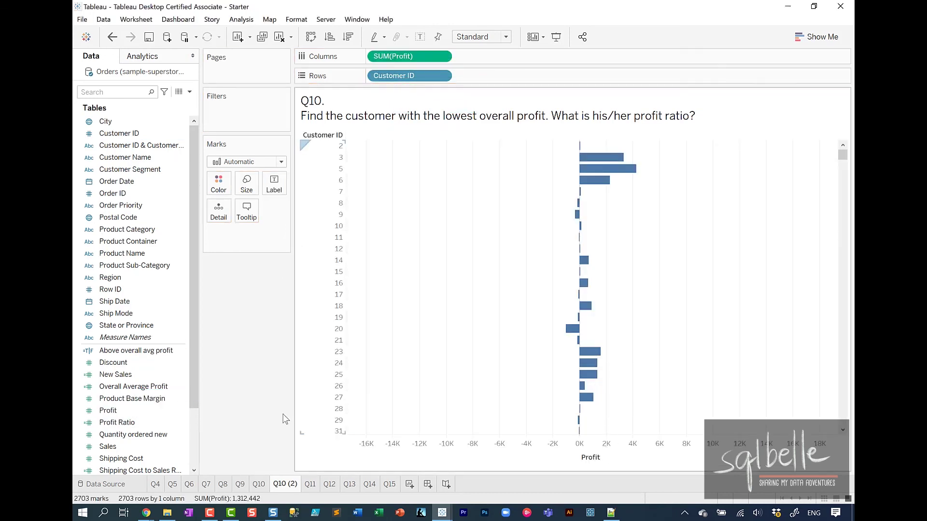
{"action": "left_click_drag", "start_coordinate": [108, 453], "coordinate": [283, 191]}
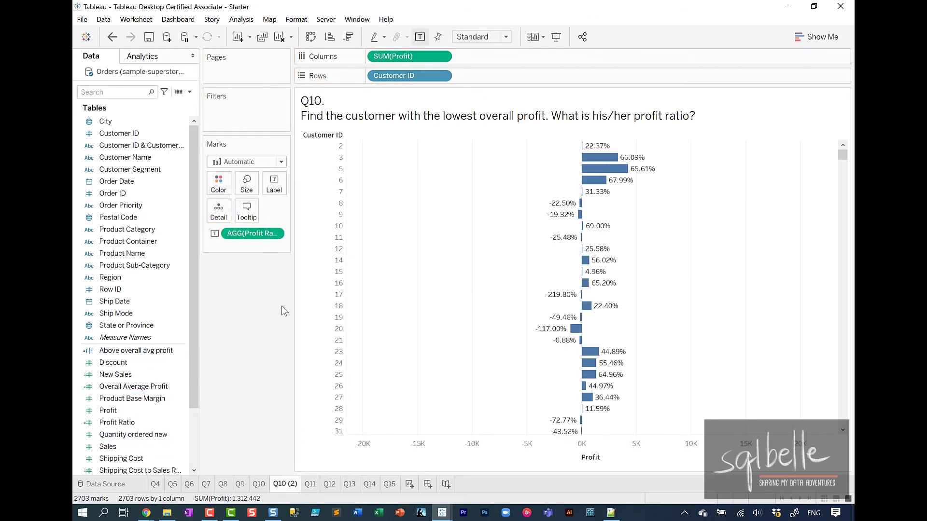
{"action": "right_click", "coordinate": [143, 137]}
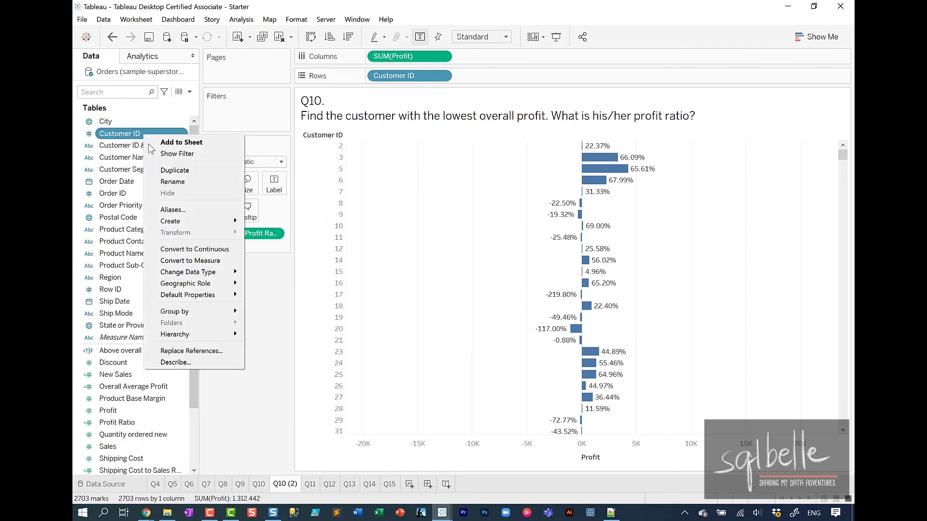
Step: Define a Customer ID Set limited to the bottom 1 customer by Sum of Profit
{"action": "mouse_move", "coordinate": [188, 224]}
{"action": "left_click", "coordinate": [282, 246]}
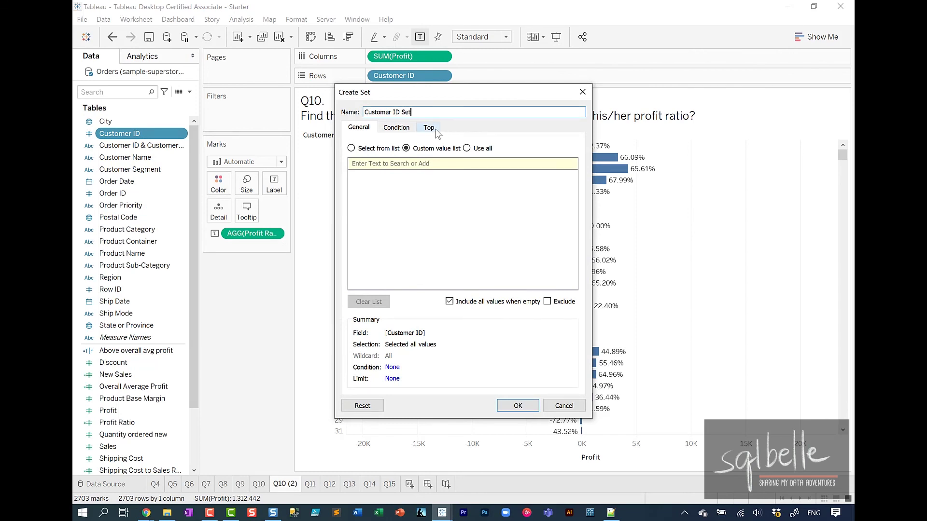
{"action": "left_click", "coordinate": [428, 127]}
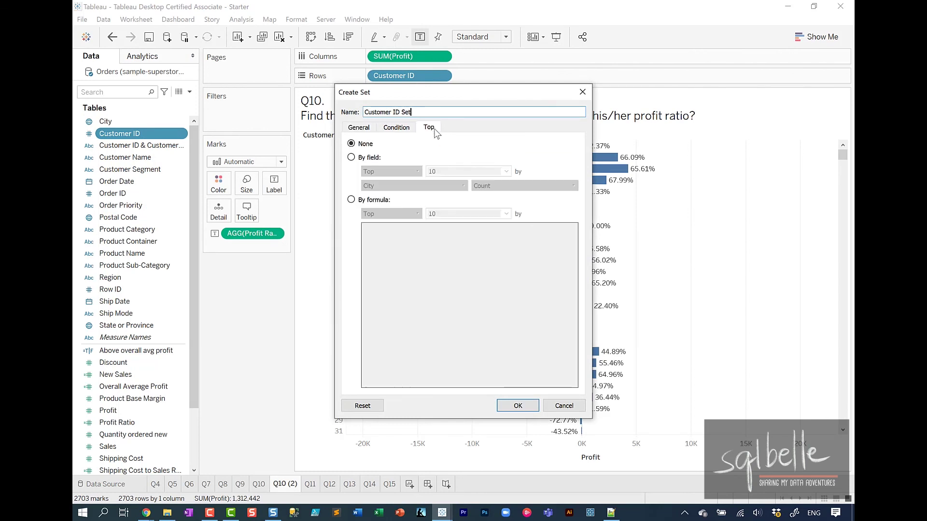
{"action": "left_click", "coordinate": [377, 159]}
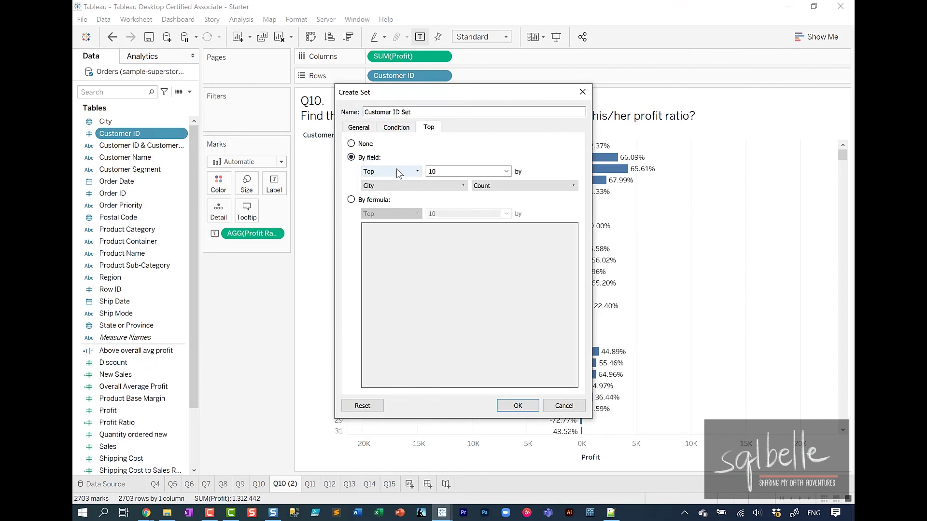
{"action": "left_click", "coordinate": [397, 172]}
{"action": "left_click", "coordinate": [392, 189]}
{"action": "type", "text": "1"}
{"action": "left_click", "coordinate": [384, 186]}
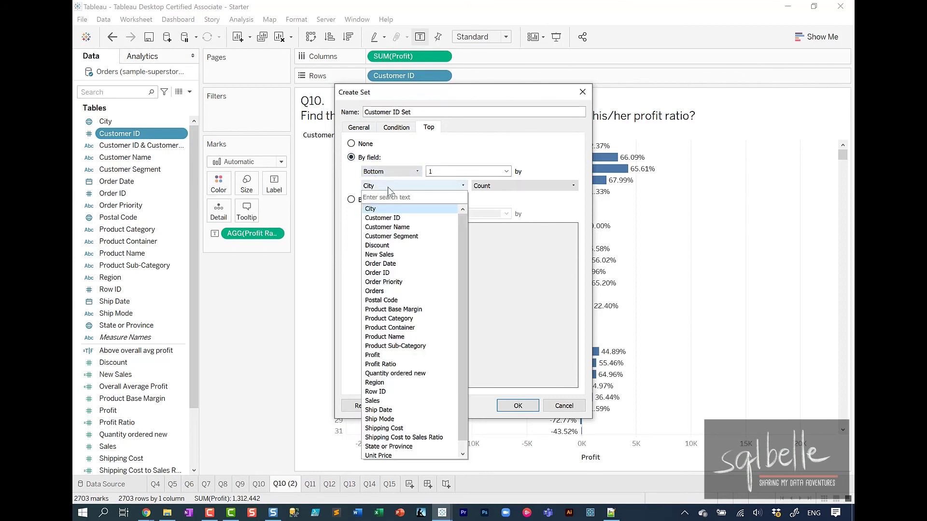
{"action": "type", "text": "Pr"}
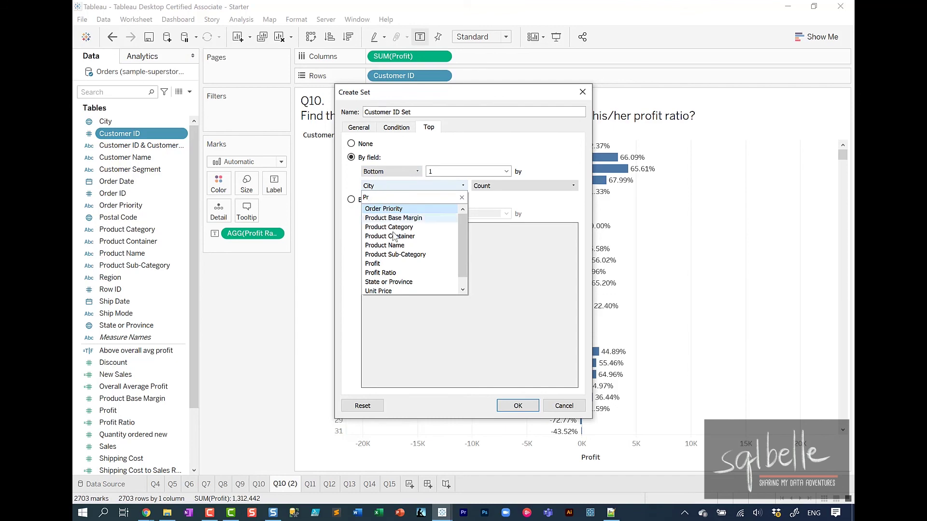
{"action": "left_click", "coordinate": [384, 263]}
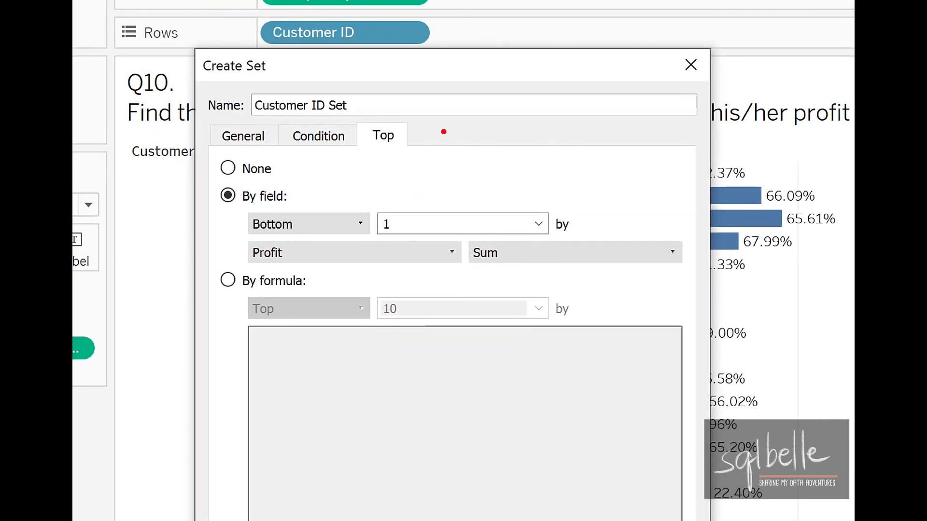
{"action": "mouse_move", "coordinate": [196, 59]}
{"action": "left_mouse_down"}
{"action": "mouse_move", "coordinate": [331, 207]}
{"action": "mouse_move", "coordinate": [623, 313]}
{"action": "left_mouse_up"}
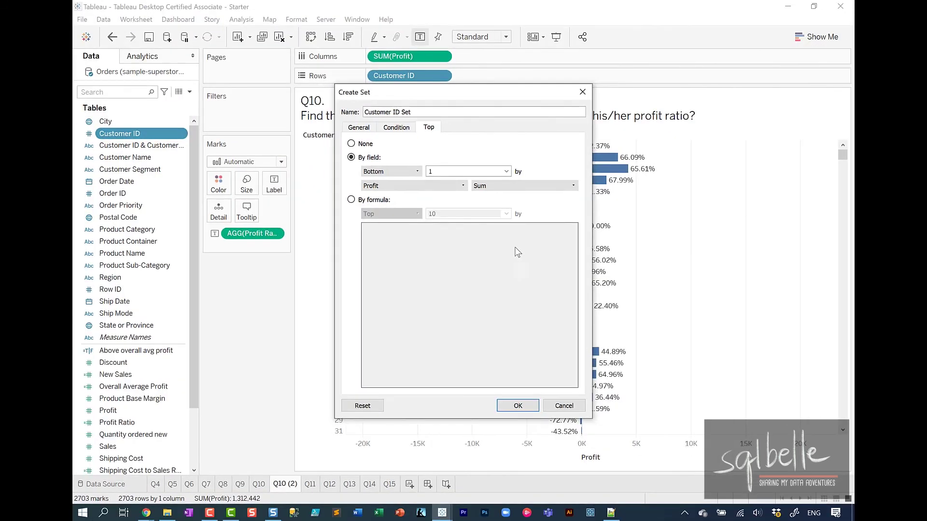
Step: Confirm the set, filter the sheet by it, and add Customer Name to Rows with all members
{"action": "left_click", "coordinate": [525, 405]}
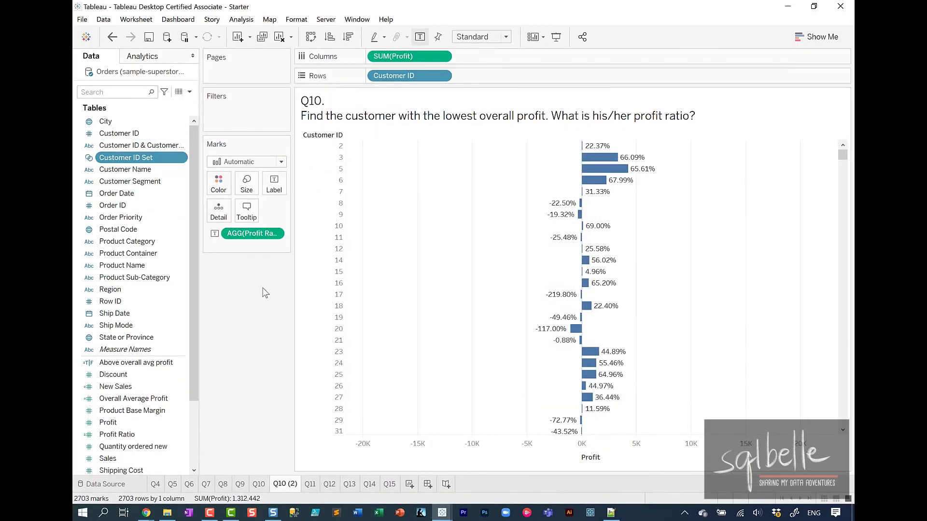
{"action": "left_click_drag", "start_coordinate": [150, 159], "coordinate": [238, 117]}
{"action": "left_click_drag", "start_coordinate": [125, 169], "coordinate": [526, 79]}
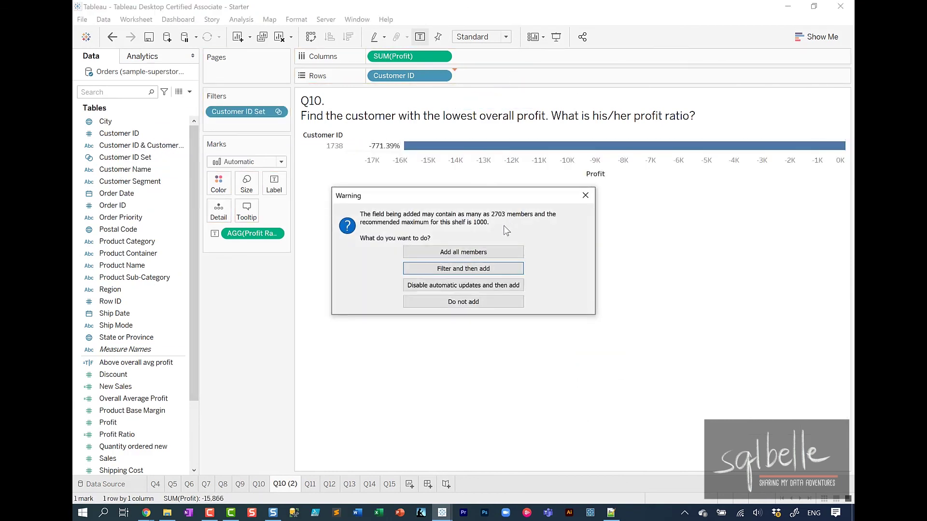
{"action": "left_click", "coordinate": [519, 252]}
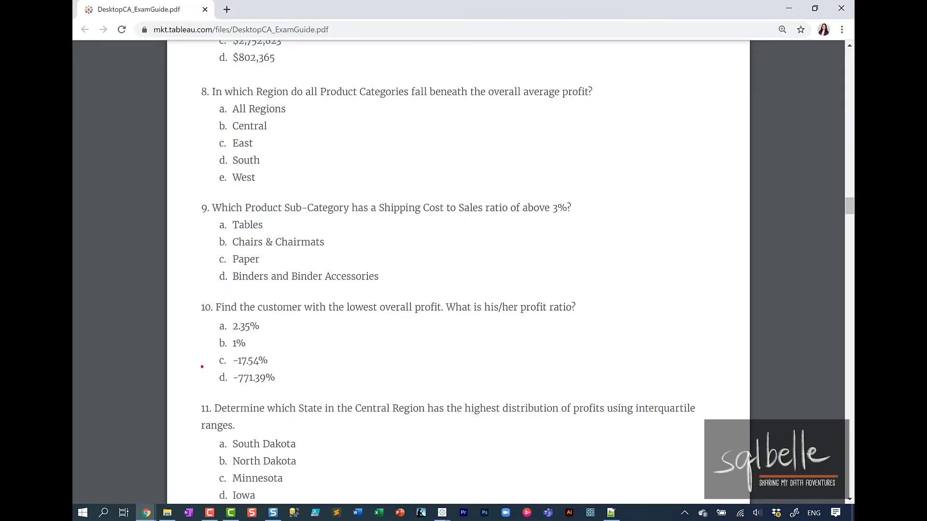
Step: Scroll the exam guide PDF down to questions 13–15
{"action": "scroll", "coordinate": [716, 269], "scroll_direction": "down", "scroll_amount": 5}
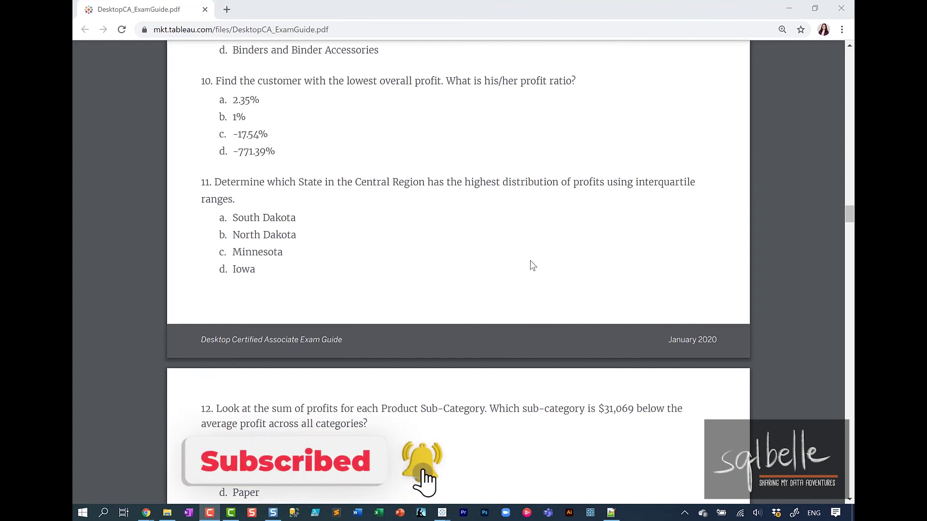
{"action": "scroll", "coordinate": [532, 263], "scroll_direction": "down", "scroll_amount": 5}
{"action": "scroll", "coordinate": [531, 263], "scroll_direction": "down", "scroll_amount": 5}
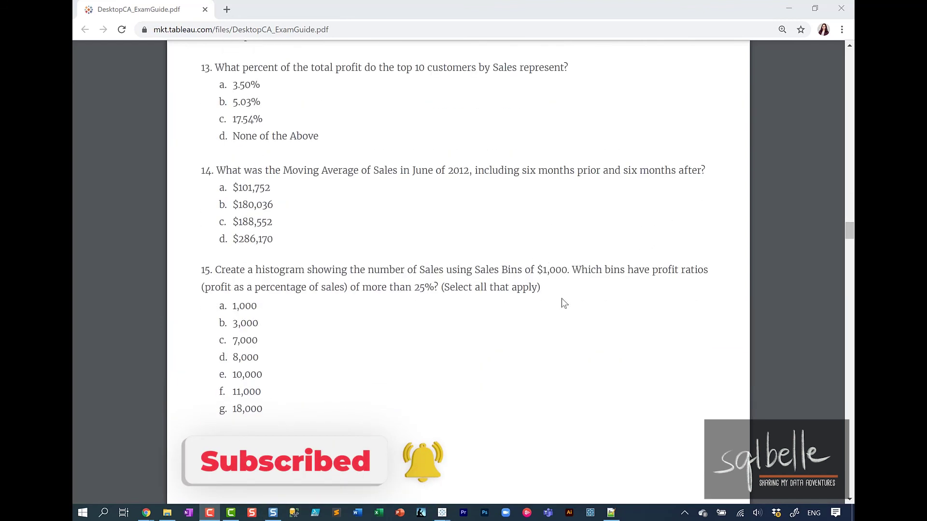